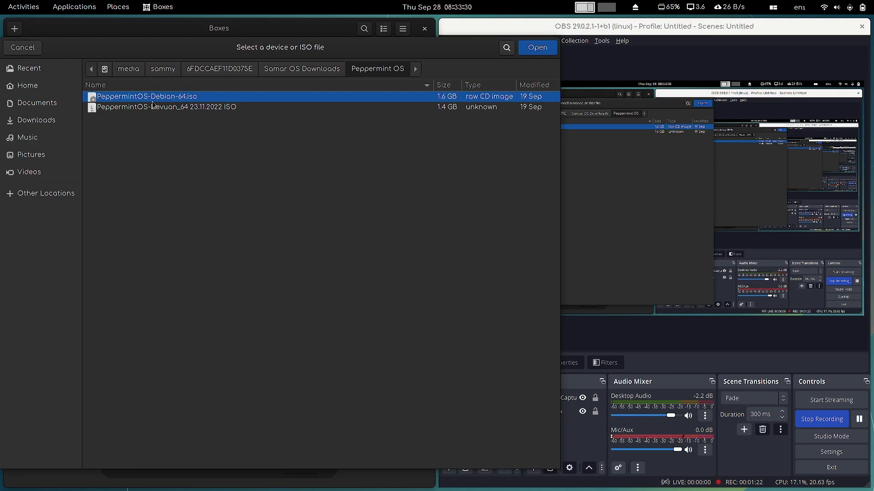
# Load the PeppermintOS ISO into a new box and turn off window tiling
pyautogui.click(538, 48)
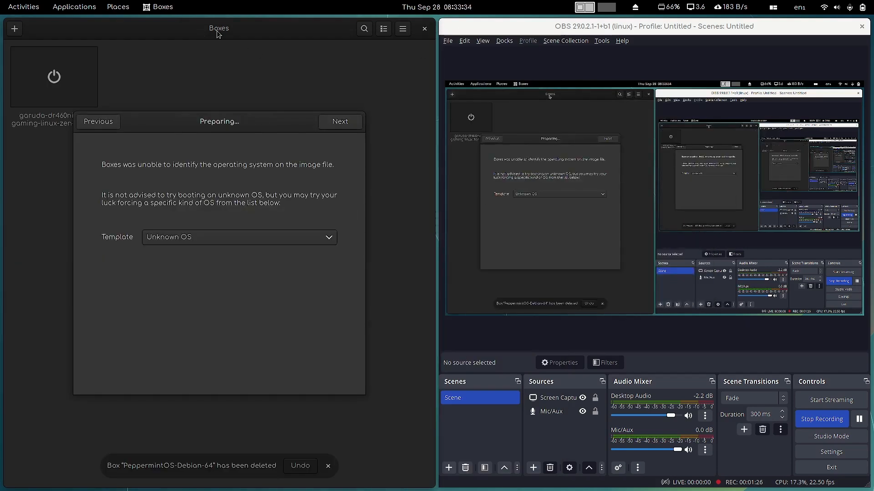
pyautogui.moveTo(226, 36); pyautogui.dragTo(4, 28)
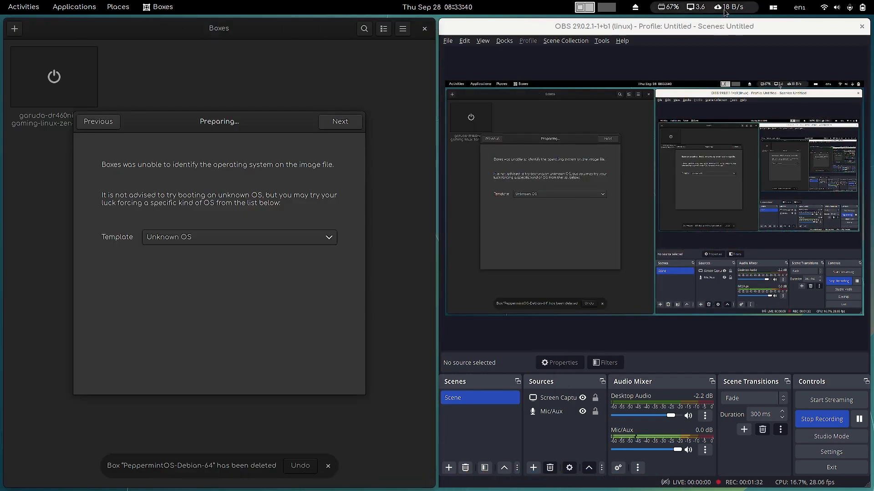
pyautogui.click(773, 7)
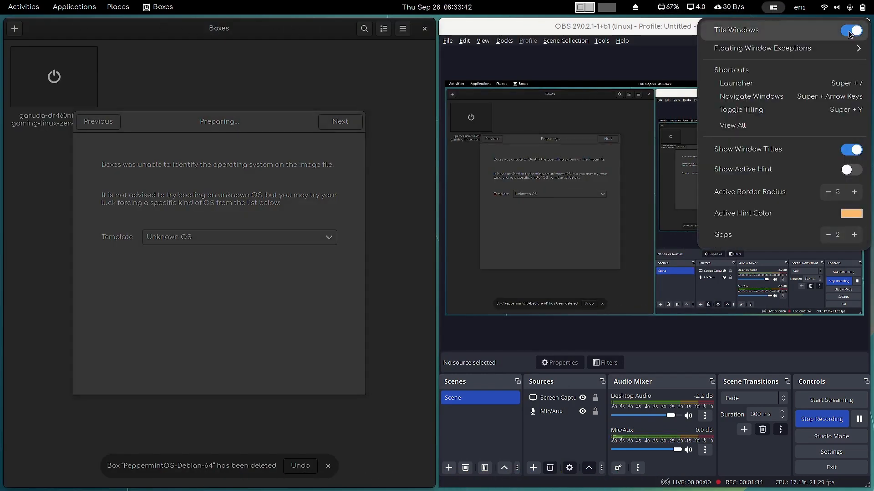
pyautogui.click(849, 32)
# Set the operating system template to Debian 11 and continue to Review and Create
pyautogui.click(400, 239)
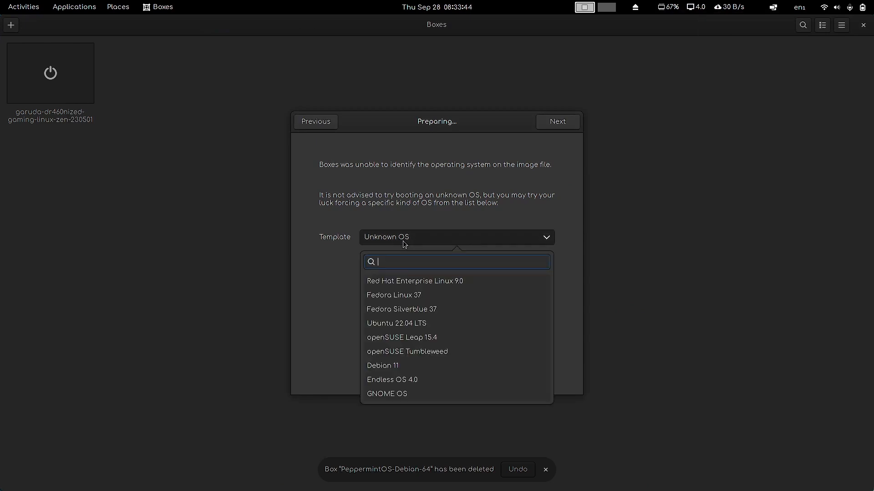
pyautogui.write('a')
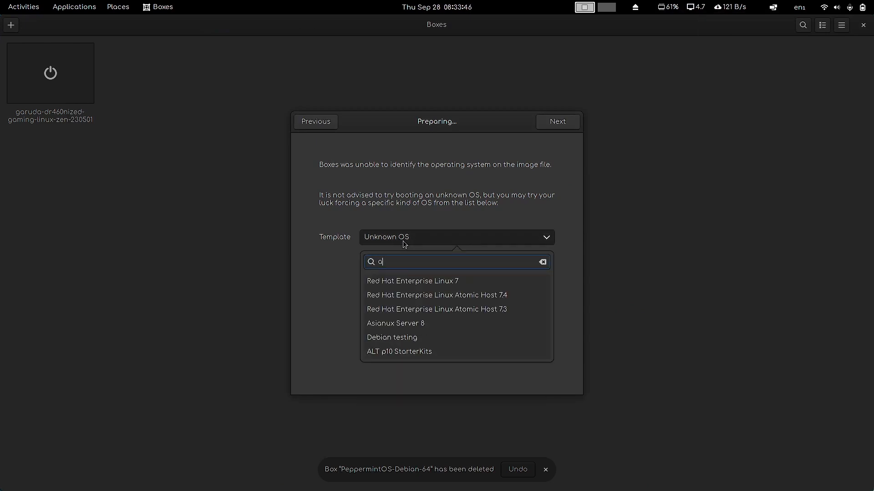
pyautogui.press('BackSpace')
pyautogui.write('debian')
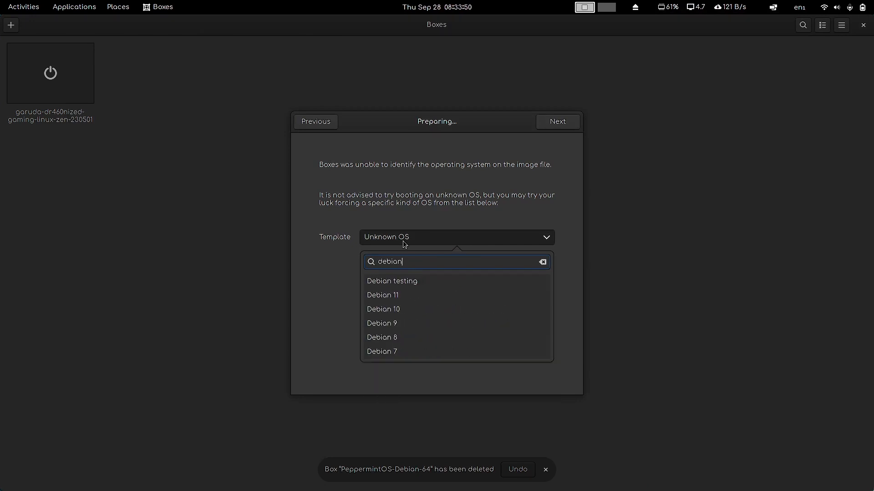
pyautogui.click(399, 300)
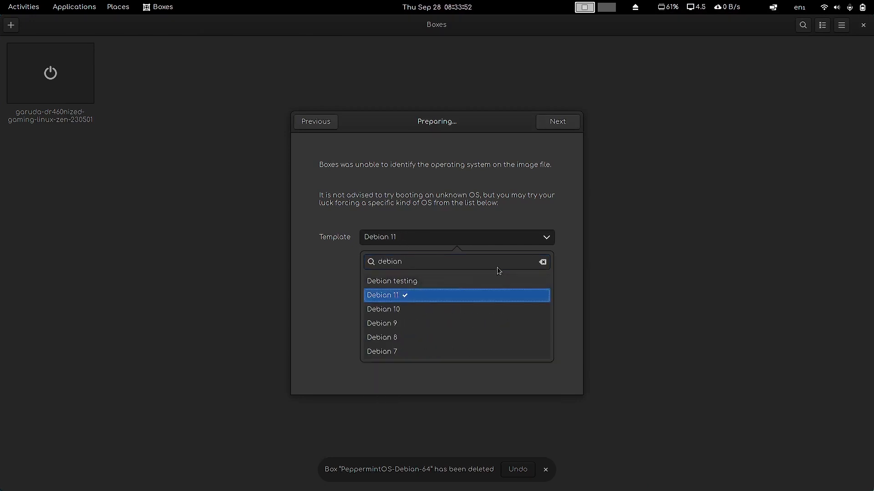
pyautogui.click(547, 212)
pyautogui.click(559, 125)
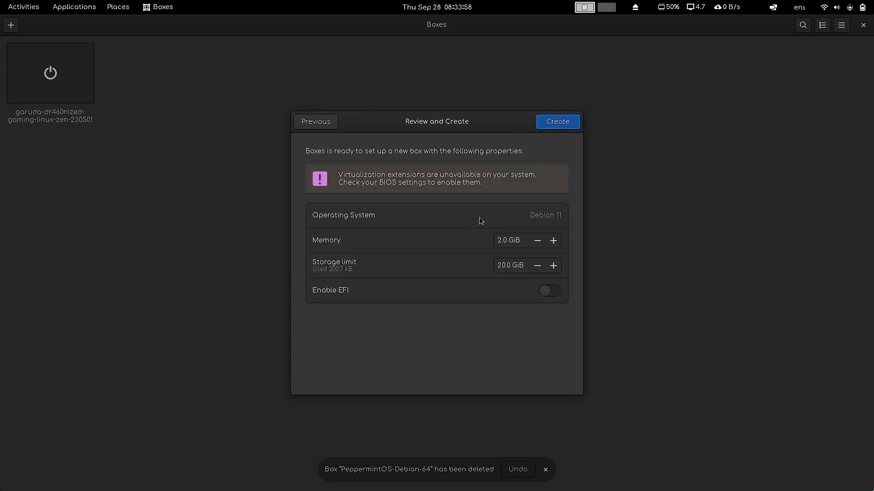
# Set memory to 4 GiB and the storage limit to 30 GiB, then create the box
pyautogui.moveTo(502, 243); pyautogui.dragTo(493, 246)
pyautogui.write('4')
pyautogui.moveTo(504, 265); pyautogui.dragTo(491, 269)
pyautogui.write('30')
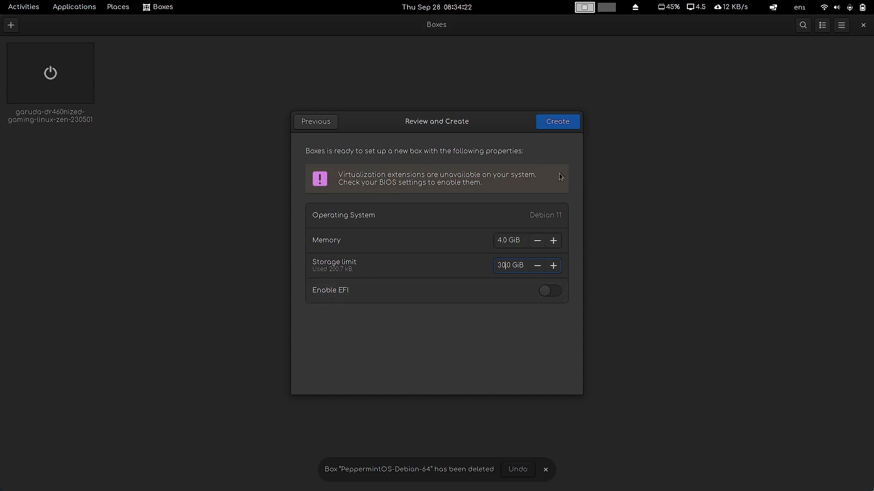
pyautogui.click(568, 126)
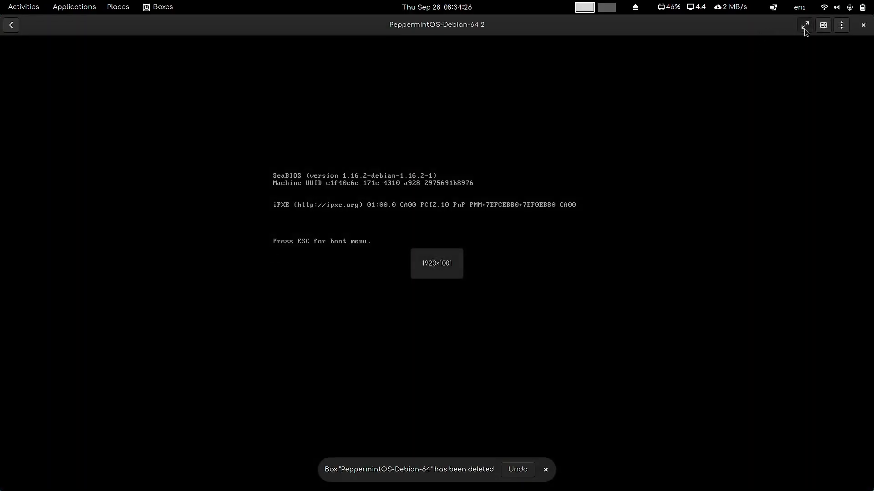
# Show the VM fullscreen and open the Localisation Support boot entry's language list
pyautogui.click(804, 25)
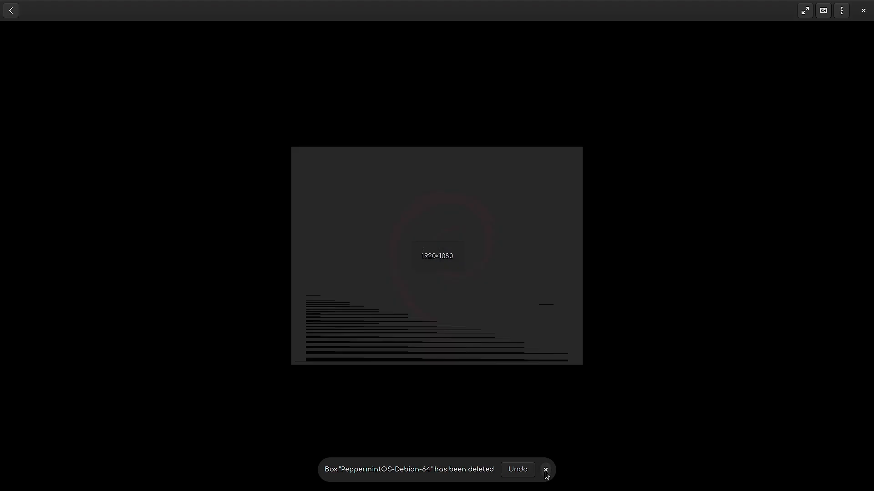
pyautogui.press('Down')
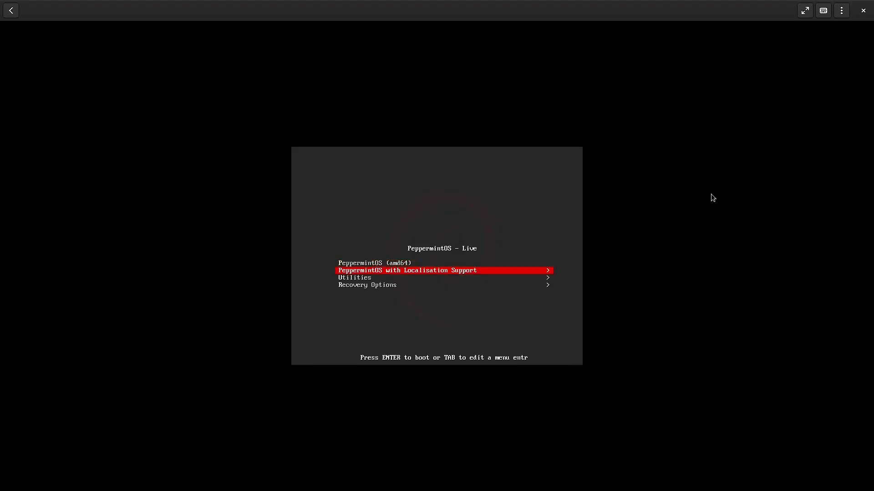
pyautogui.press('Down')
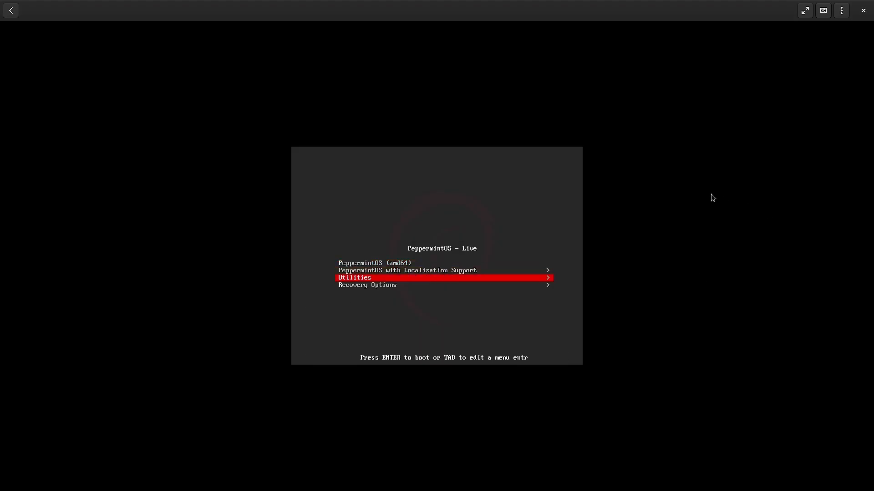
pyautogui.press('Up')
pyautogui.press('Up')
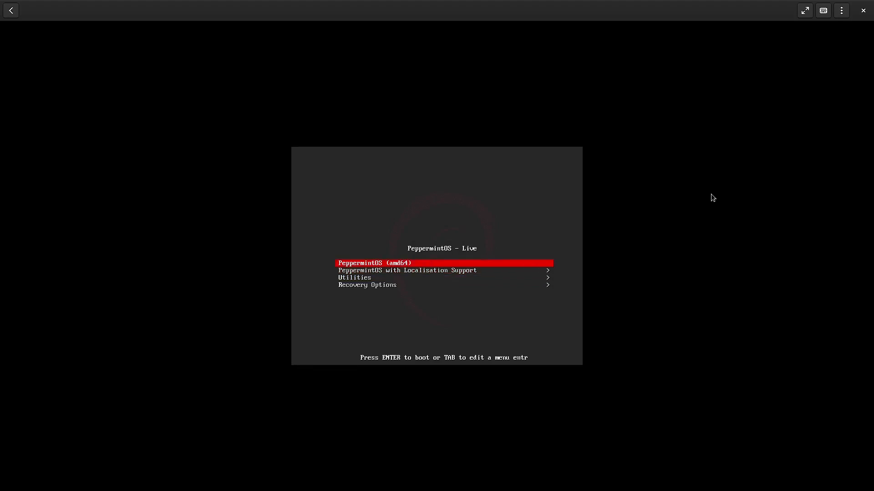
pyautogui.press('Down')
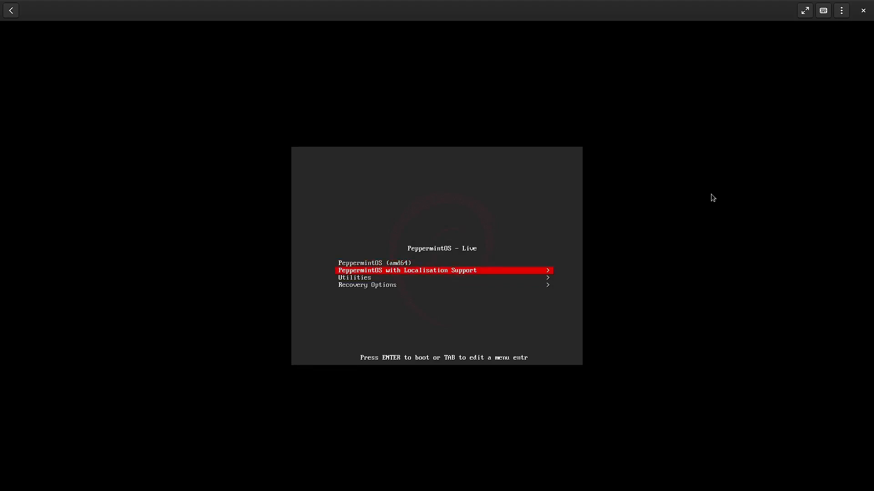
pyautogui.press('Return')
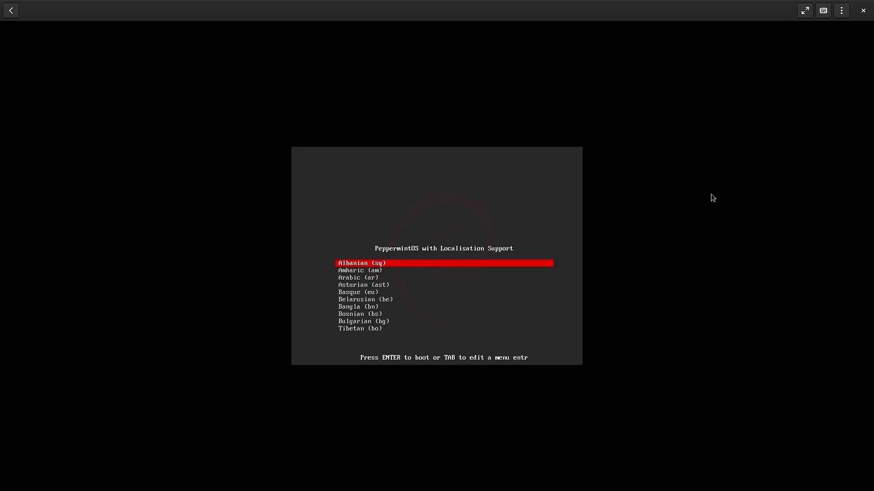
# Pick English (en) from the language list and boot PeppermintOS
pyautogui.press('Down')
pyautogui.press('Down')
pyautogui.press('Down')
pyautogui.press('Down')
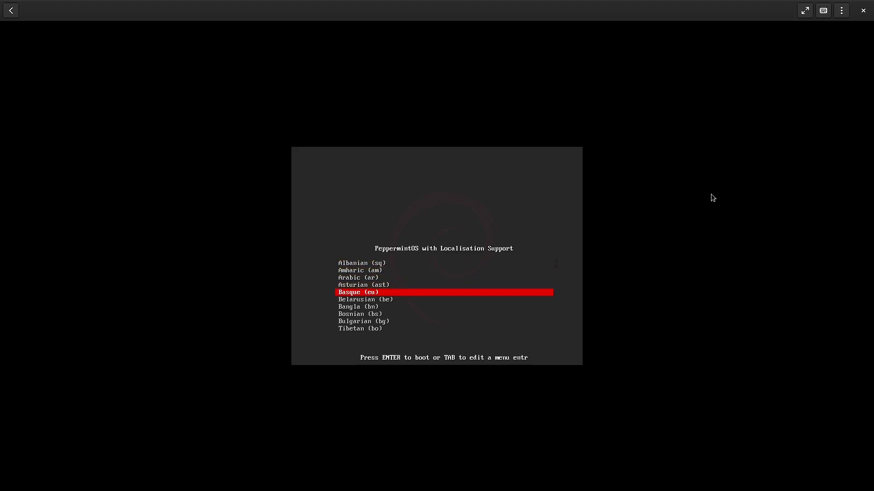
pyautogui.press('Down')
pyautogui.press('Down')
pyautogui.press('Down')
pyautogui.press('Down')
pyautogui.press('Down')
pyautogui.press('Down')
pyautogui.press('Down')
pyautogui.press('Down')
pyautogui.press('Down')
pyautogui.press('Down')
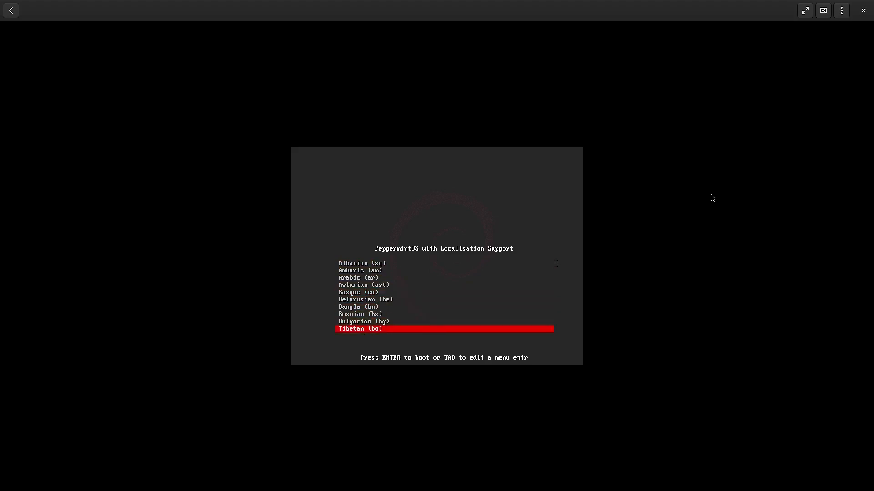
pyautogui.press('Down')
pyautogui.press('Down')
pyautogui.press('Down')
pyautogui.press('Down')
pyautogui.press('Down')
pyautogui.press('Down')
pyautogui.press('Down')
pyautogui.press('Down')
pyautogui.press('Down')
pyautogui.press('Down')
pyautogui.press('Down')
pyautogui.press('Down')
pyautogui.press('Down')
pyautogui.press('Down')
pyautogui.press('Down')
pyautogui.press('Down')
pyautogui.press('Down')
pyautogui.press('Down')
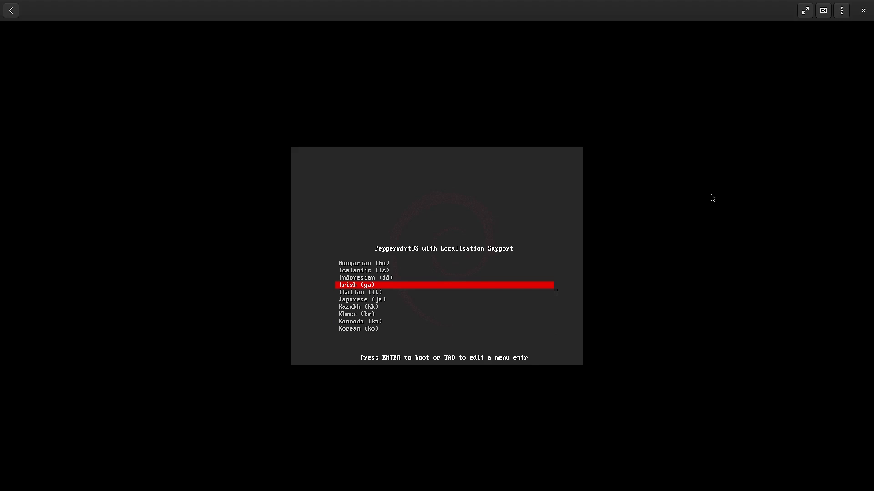
pyautogui.press('Down')
pyautogui.press('Down')
pyautogui.press('Down')
pyautogui.press('Down')
pyautogui.press('Down')
pyautogui.press('Down')
pyautogui.press('Down')
pyautogui.press('Down')
pyautogui.press('Down')
pyautogui.press('Down')
pyautogui.press('Down')
pyautogui.press('Down')
pyautogui.press('Down')
pyautogui.press('Down')
pyautogui.press('Down')
pyautogui.press('Down')
pyautogui.press('Down')
pyautogui.press('Down')
pyautogui.press('Down')
pyautogui.press('Down')
pyautogui.press('Down')
pyautogui.press('Down')
pyautogui.press('Down')
pyautogui.press('Down')
pyautogui.press('Down')
pyautogui.press('Down')
pyautogui.press('Down')
pyautogui.press('Down')
pyautogui.press('Down')
pyautogui.press('Down')
pyautogui.press('Down')
pyautogui.press('Down')
pyautogui.press('Down')
pyautogui.press('Return')
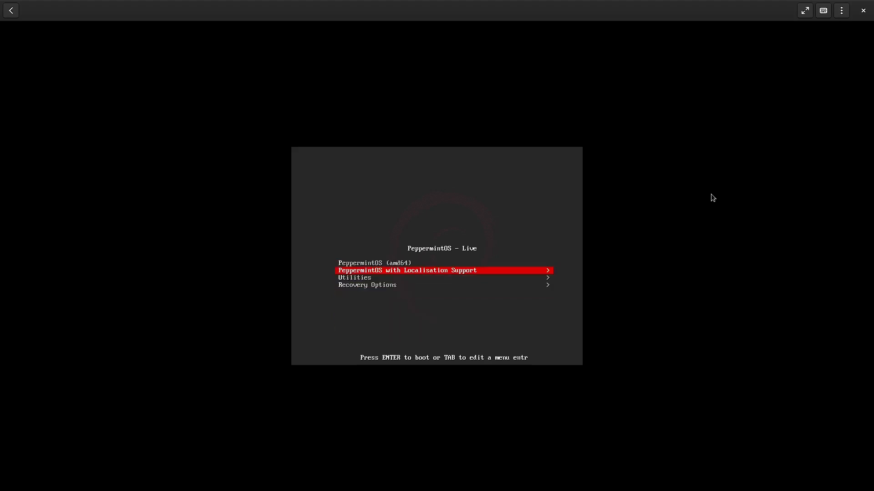
pyautogui.press('Return')
pyautogui.press('Up')
pyautogui.press('Up')
pyautogui.press('Up')
pyautogui.press('Up')
pyautogui.press('Up')
pyautogui.press('Up')
pyautogui.press('Up')
pyautogui.press('Up')
pyautogui.press('Up')
pyautogui.press('Up')
pyautogui.press('Up')
pyautogui.press('Up')
pyautogui.press('Up')
pyautogui.press('Up')
pyautogui.press('Up')
pyautogui.press('Up')
pyautogui.press('Up')
pyautogui.press('Up')
pyautogui.press('Up')
pyautogui.press('Up')
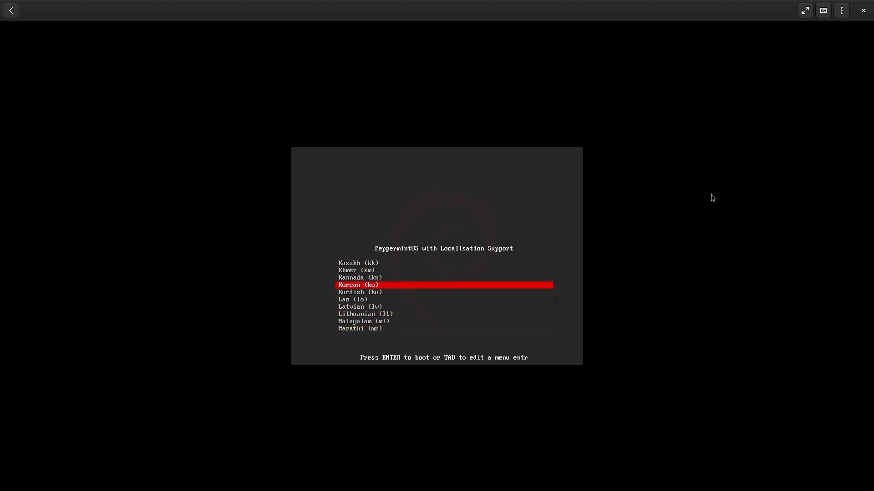
pyautogui.press('Up')
pyautogui.press('Up')
pyautogui.press('Up')
pyautogui.press('Up')
pyautogui.press('Up')
pyautogui.press('Up')
pyautogui.press('Up')
pyautogui.press('Up')
pyautogui.press('Up')
pyautogui.press('Up')
pyautogui.press('Up')
pyautogui.press('Up')
pyautogui.press('Up')
pyautogui.press('Up')
pyautogui.press('Up')
pyautogui.press('Up')
pyautogui.press('Up')
pyautogui.press('Up')
pyautogui.press('Up')
pyautogui.press('Up')
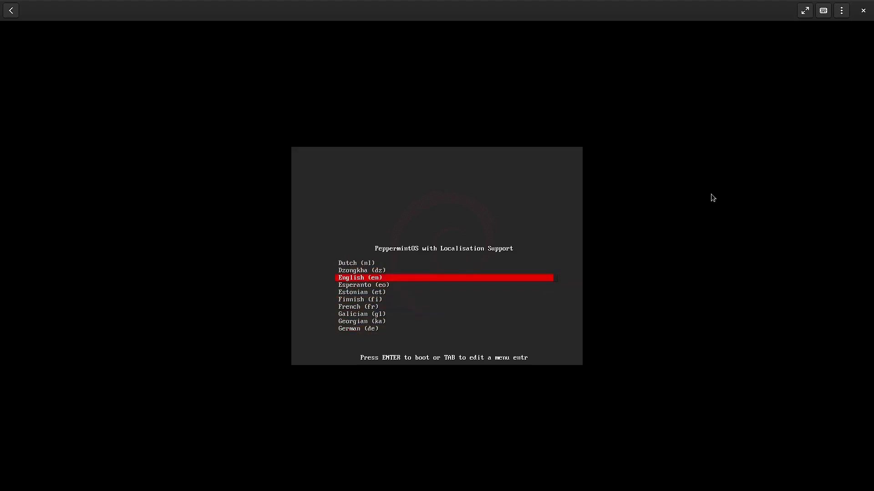
pyautogui.press('Return')
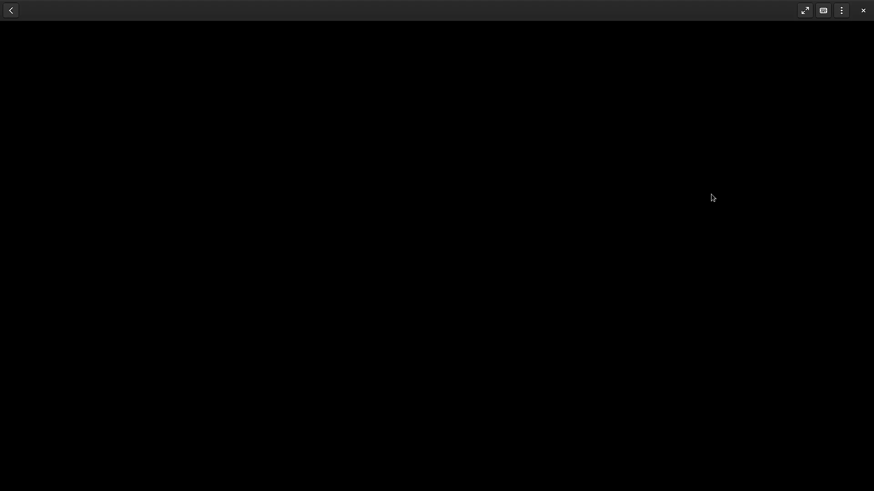
# Force Shutdown the stalled PeppermintOS-Debian-64 2 box from the box list, then start it again
pyautogui.click(304, 139)
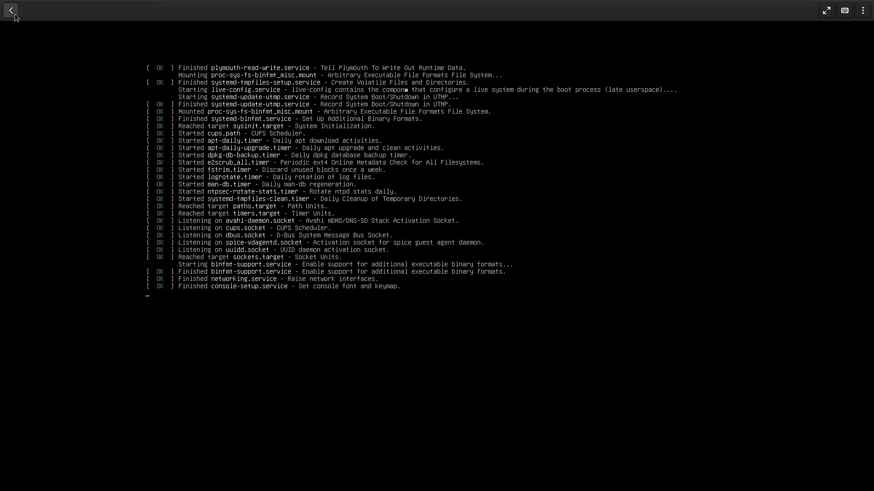
pyautogui.click(9, 10)
pyautogui.rightClick(35, 80)
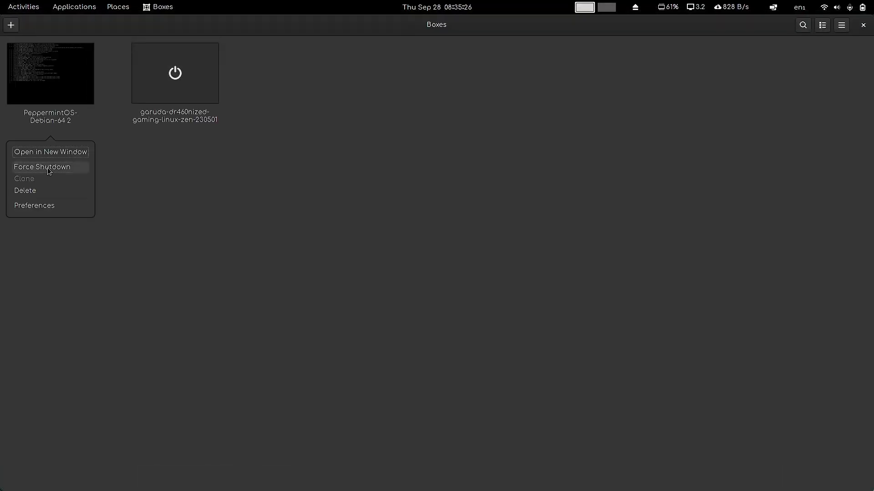
pyautogui.click(50, 168)
pyautogui.click(38, 94)
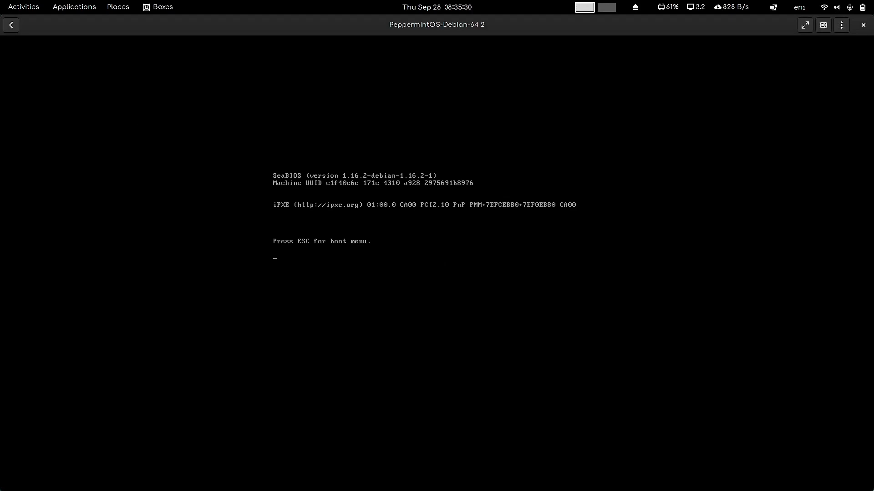
# Browse the Utilities boot options, then return to the main live menu
pyautogui.press('Down')
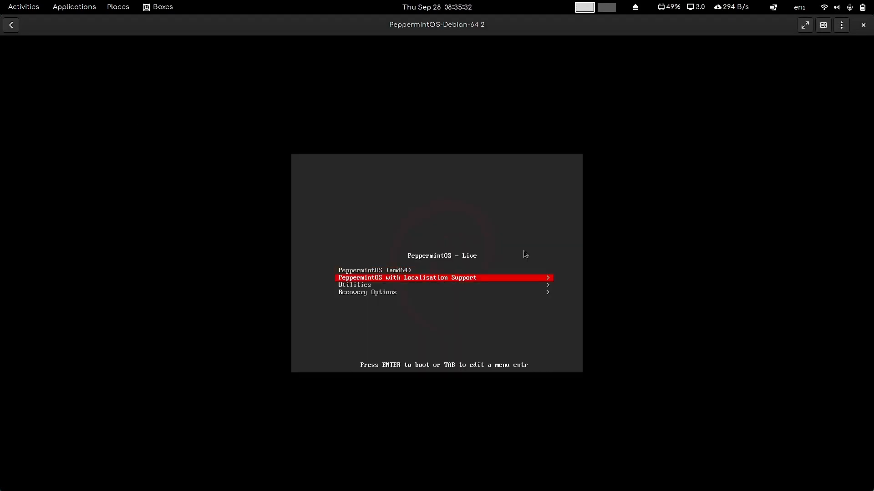
pyautogui.press('Down')
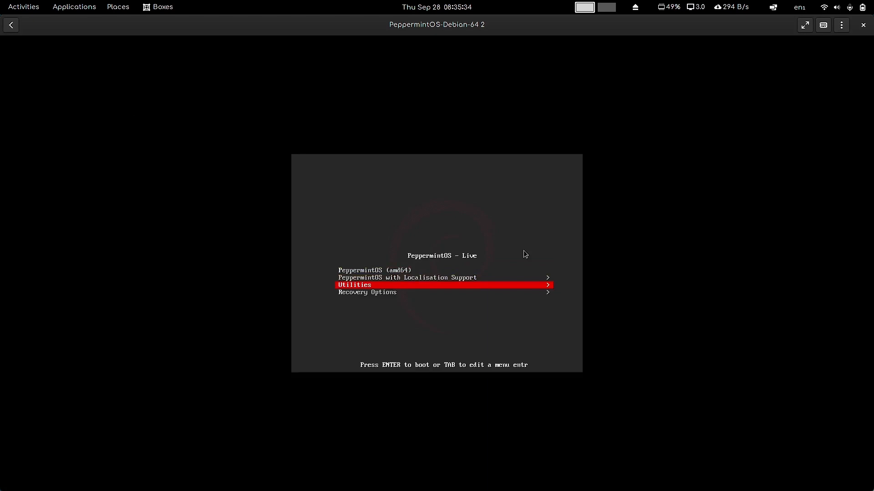
pyautogui.press('Return')
pyautogui.press('Down')
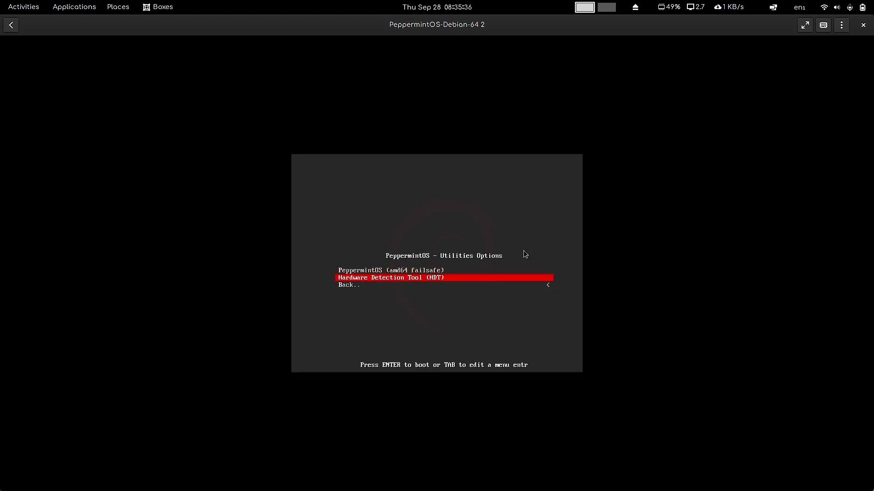
pyautogui.press('Up')
pyautogui.press('Down')
pyautogui.press('Down')
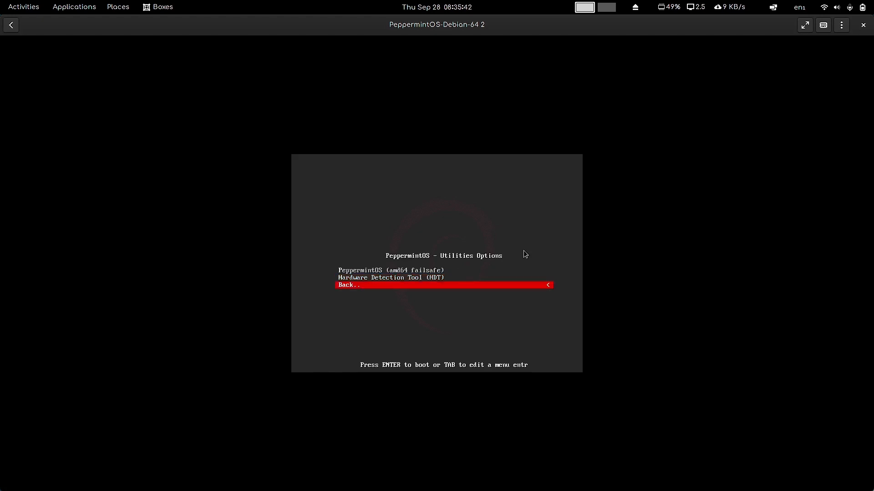
pyautogui.press('Return')
# Browse the Recovery Options entries (sda, nvme0n1p2, mmcblk0p2/p3), then go back to the main menu
pyautogui.press('Down')
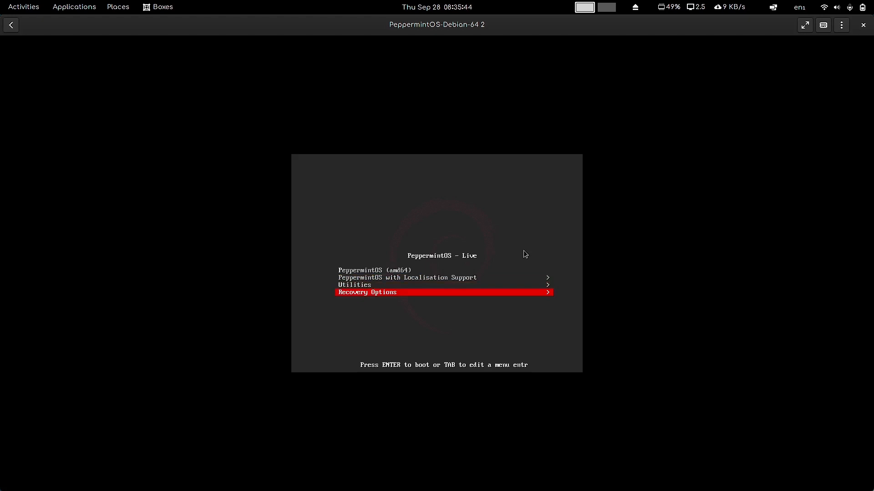
pyautogui.press('Return')
pyautogui.press('Down')
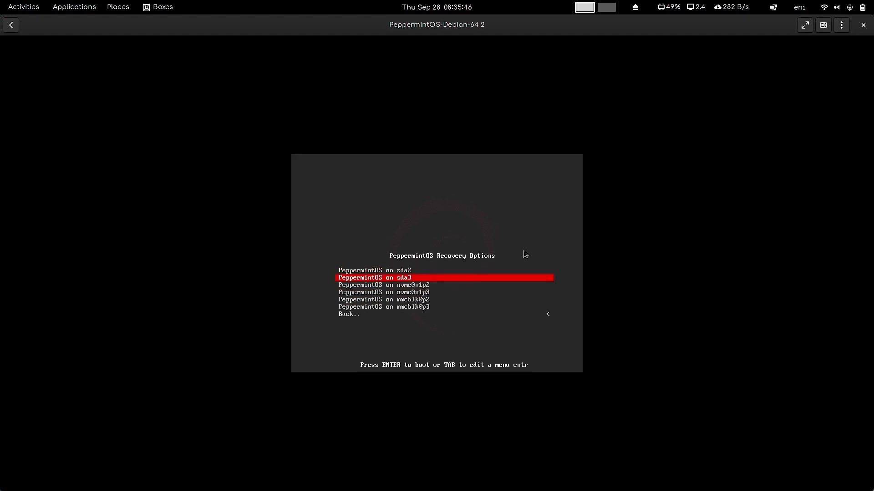
pyautogui.press('Down')
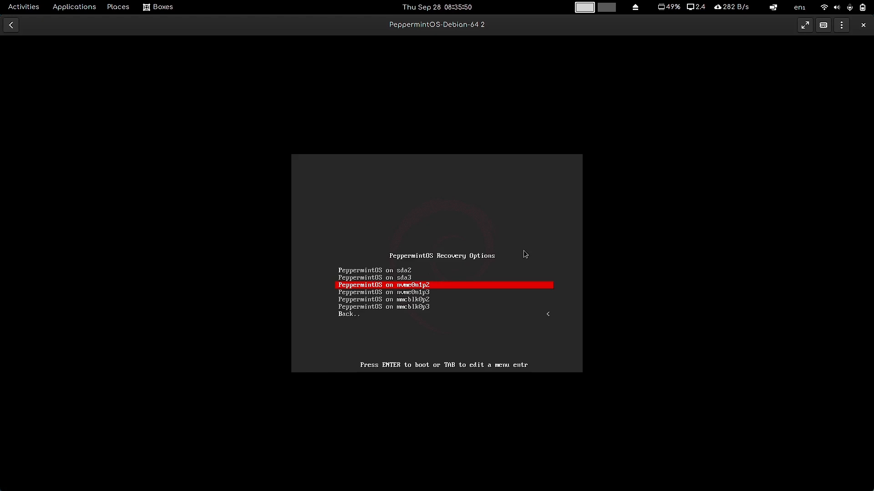
pyautogui.press('Down')
pyautogui.press('Down')
pyautogui.press('Down')
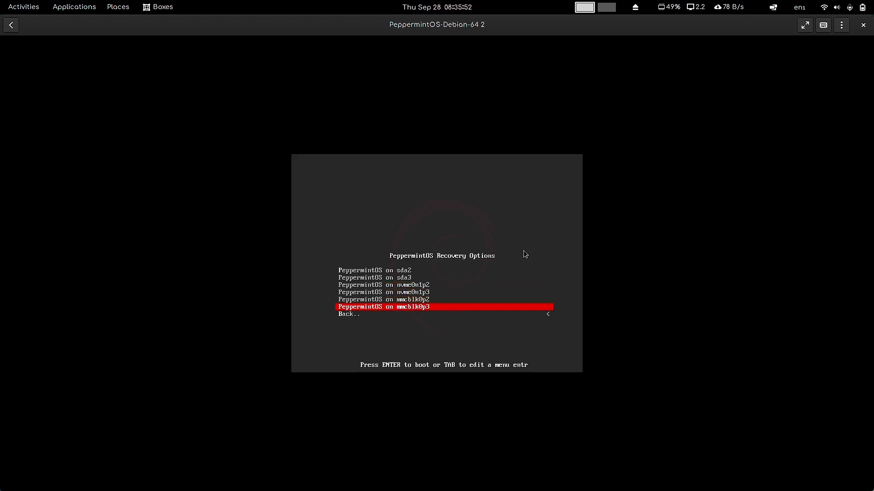
pyautogui.press('Up')
pyautogui.press('Up')
pyautogui.press('Up')
pyautogui.press('Up')
pyautogui.press('Up')
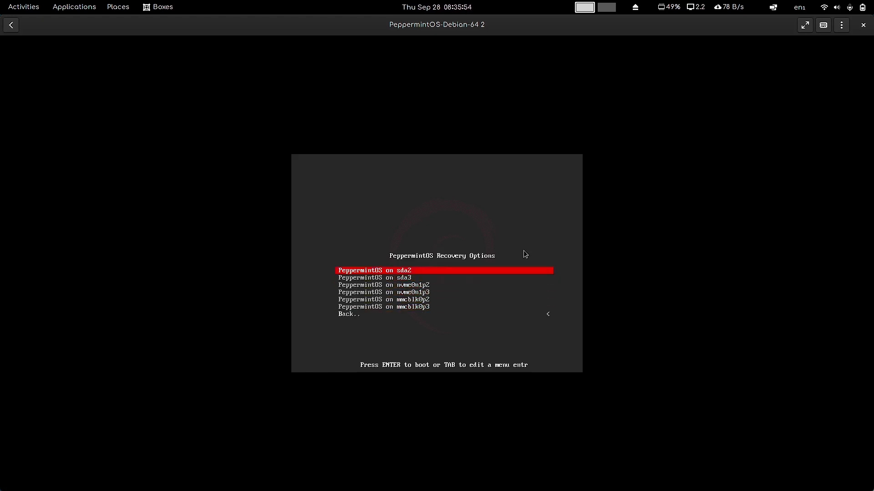
pyautogui.press('Down')
pyautogui.press('Down')
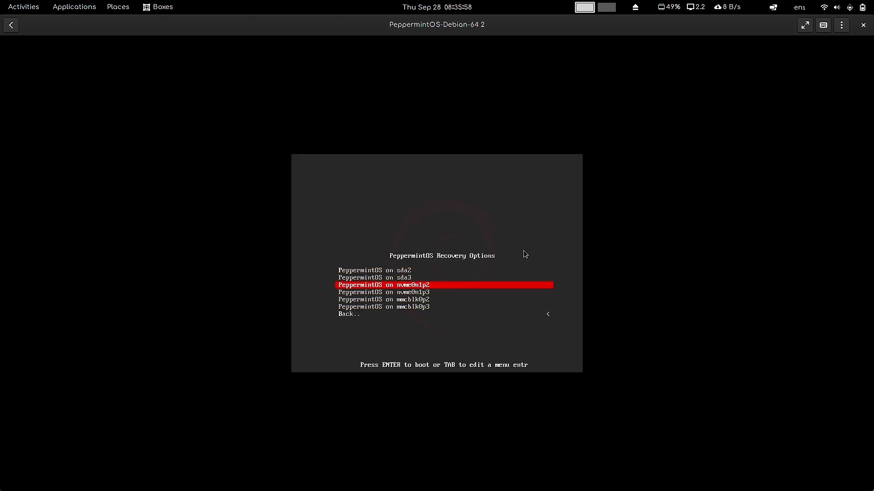
pyautogui.press('Down')
pyautogui.press('Down')
pyautogui.press('Up')
pyautogui.press('Up')
pyautogui.press('Down')
pyautogui.press('Down')
pyautogui.press('Up')
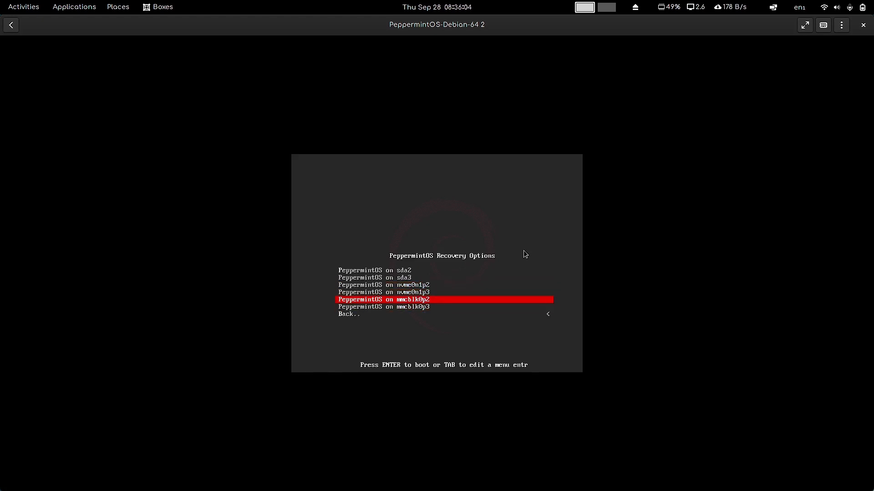
pyautogui.press('Down')
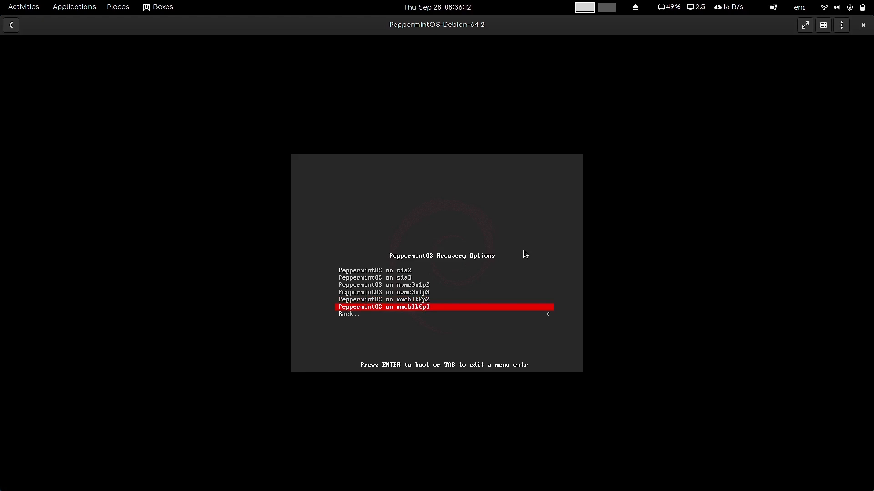
pyautogui.press('Up')
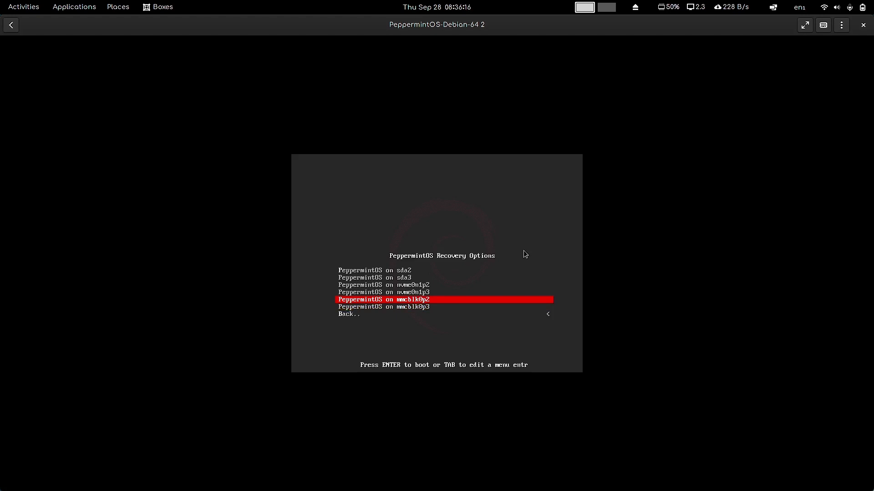
pyautogui.press('Down')
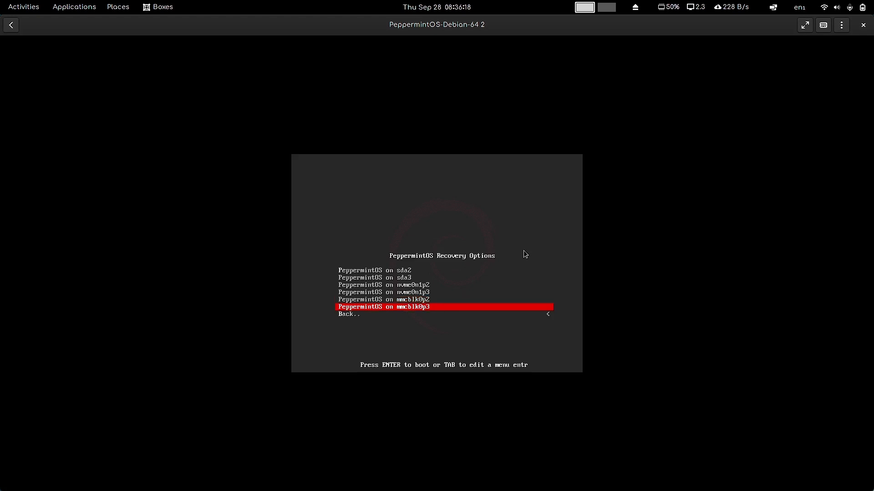
pyautogui.press('Down')
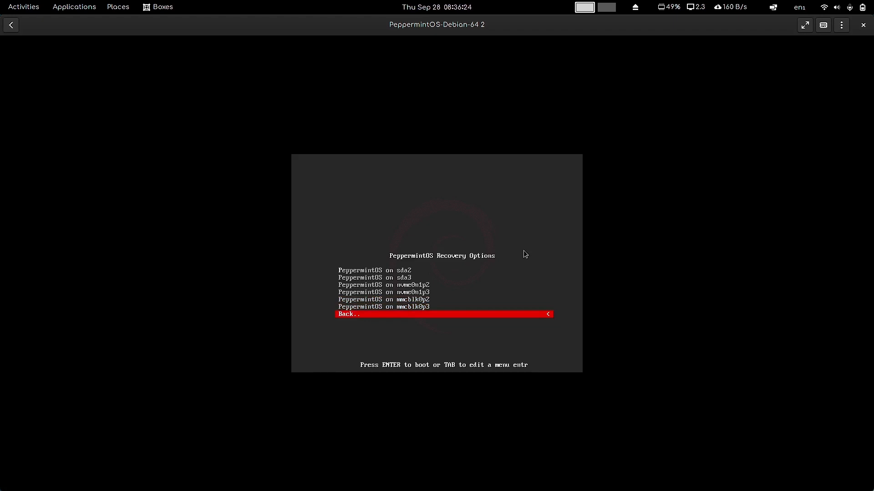
pyautogui.press('Up')
pyautogui.press('Up')
pyautogui.press('Down')
pyautogui.press('Up')
pyautogui.press('Down')
pyautogui.press('Down')
pyautogui.press('Return')
pyautogui.press('Up')
pyautogui.press('Up')
pyautogui.press('Up')
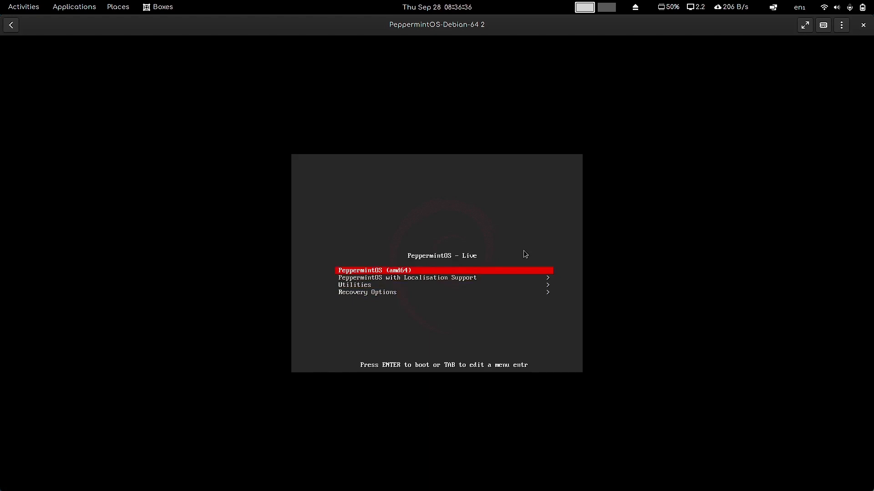
# Boot the live system with Localisation Support in English (en)
pyautogui.press('Down')
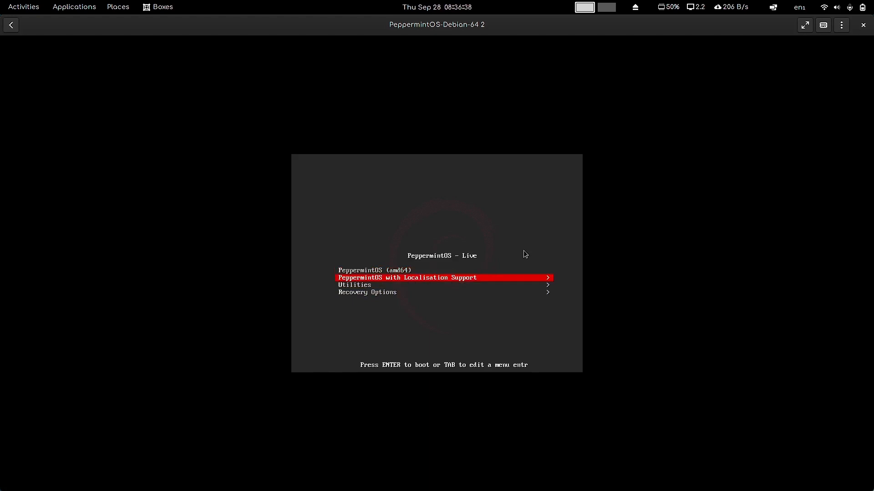
pyautogui.press('Return')
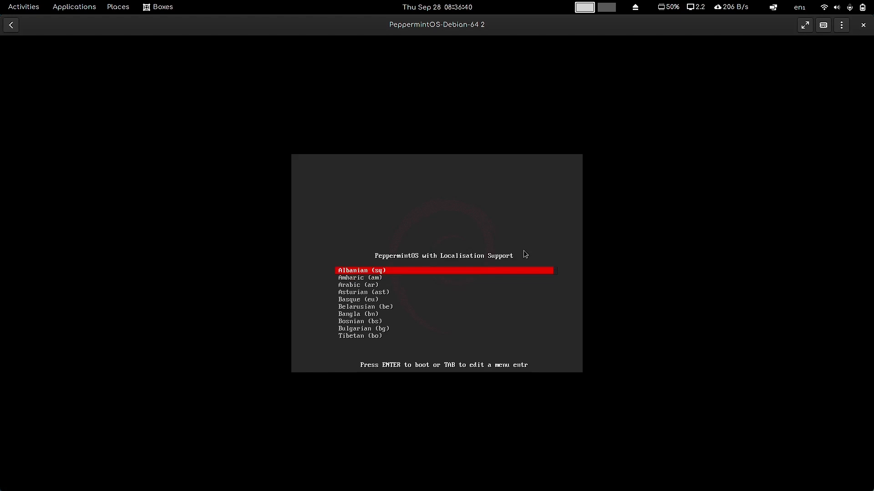
pyautogui.press('Down')
pyautogui.press('Down')
pyautogui.press('Down')
pyautogui.press('Down')
pyautogui.press('Down')
pyautogui.press('Down')
pyautogui.press('Down')
pyautogui.press('Down')
pyautogui.press('Down')
pyautogui.press('Down')
pyautogui.press('Down')
pyautogui.press('Down')
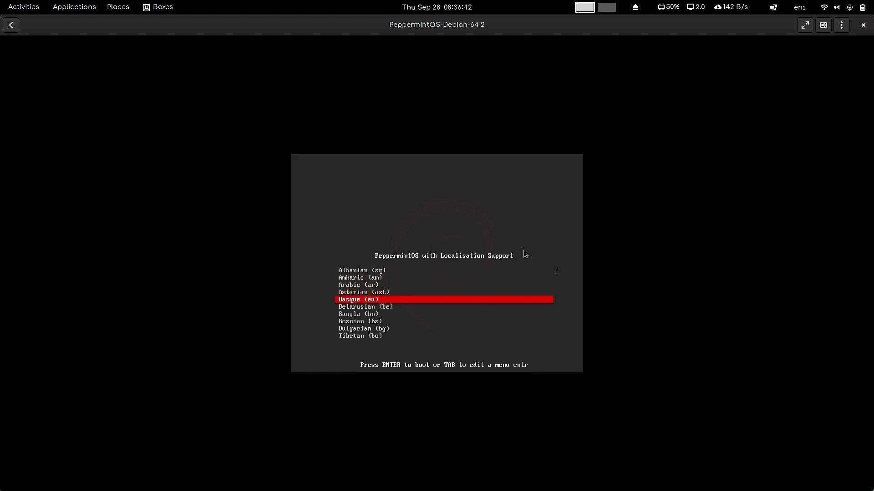
pyautogui.press('Down')
pyautogui.press('Down')
pyautogui.press('Down')
pyautogui.press('Down')
pyautogui.press('Down')
pyautogui.press('Down')
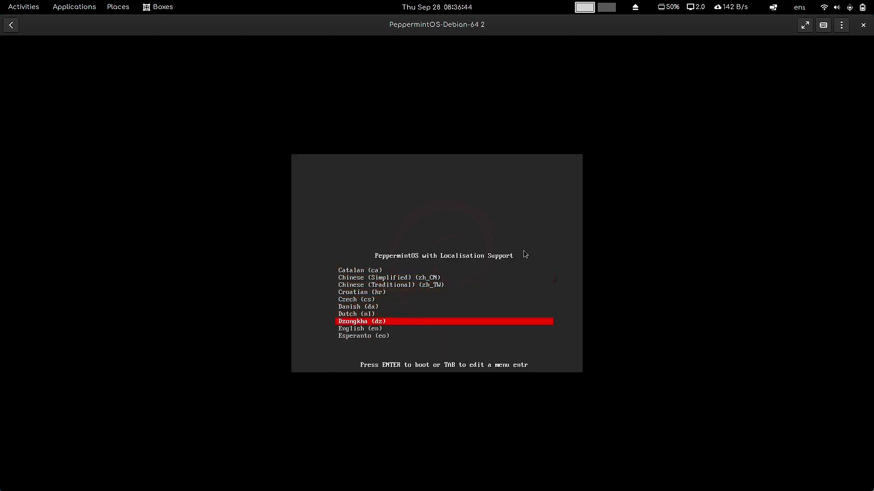
pyautogui.press('Return')
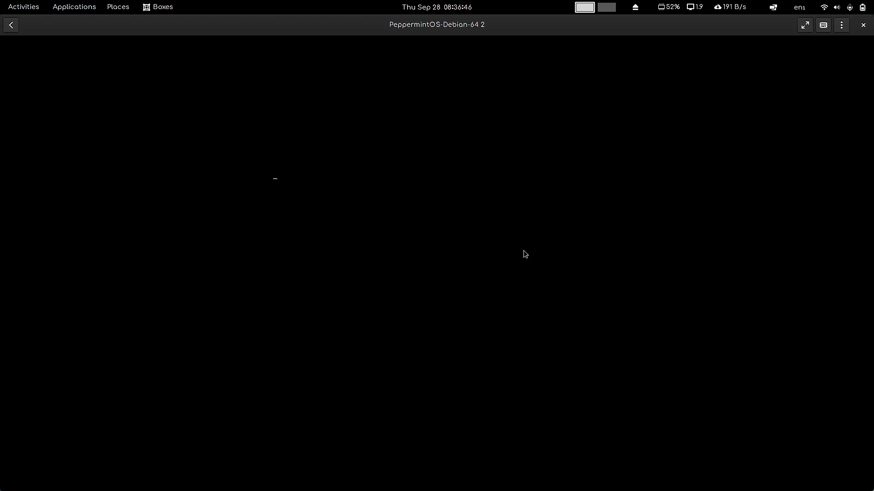
# Switch the PeppermintOS-Debian-64 2 display to fullscreen while it boots
pyautogui.click(805, 25)
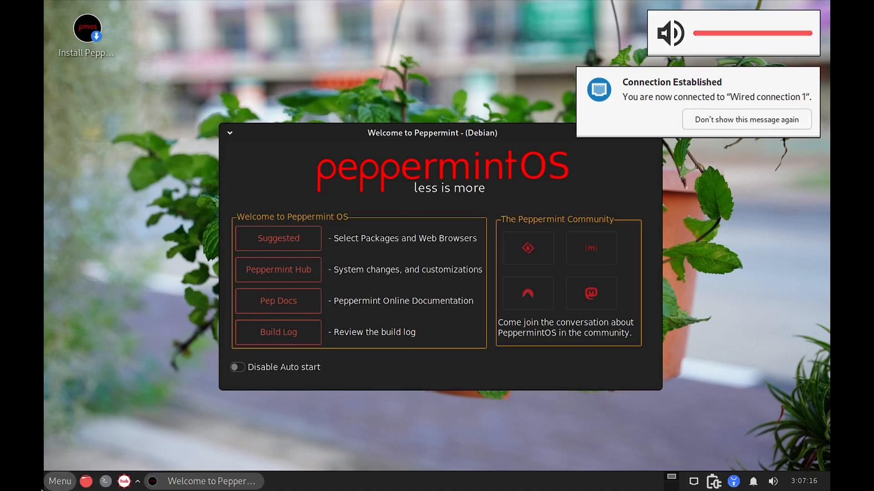
# Set the screen resolution to 1920x1080 in Display settings, keep it, and close the window
pyautogui.click(60, 481)
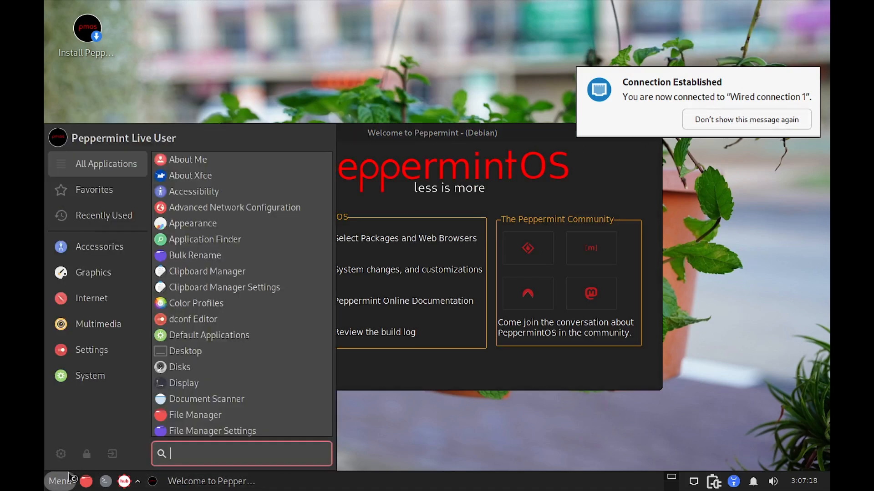
pyautogui.write('displ')
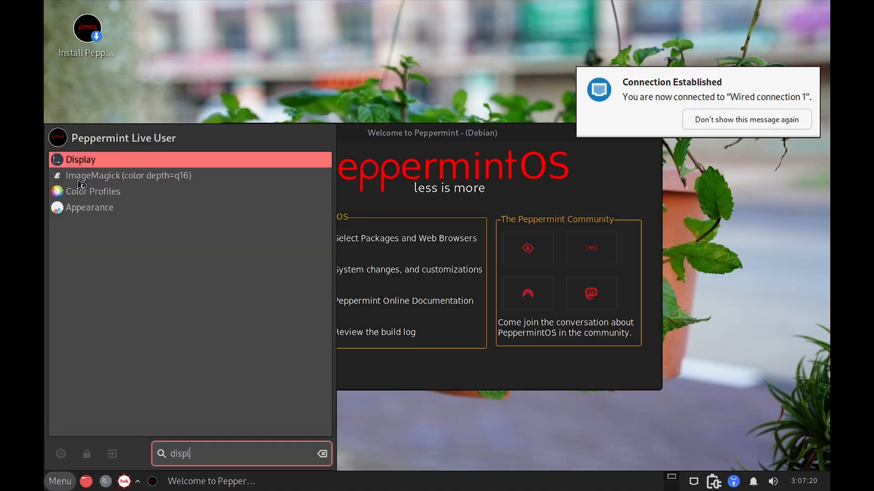
pyautogui.click(101, 161)
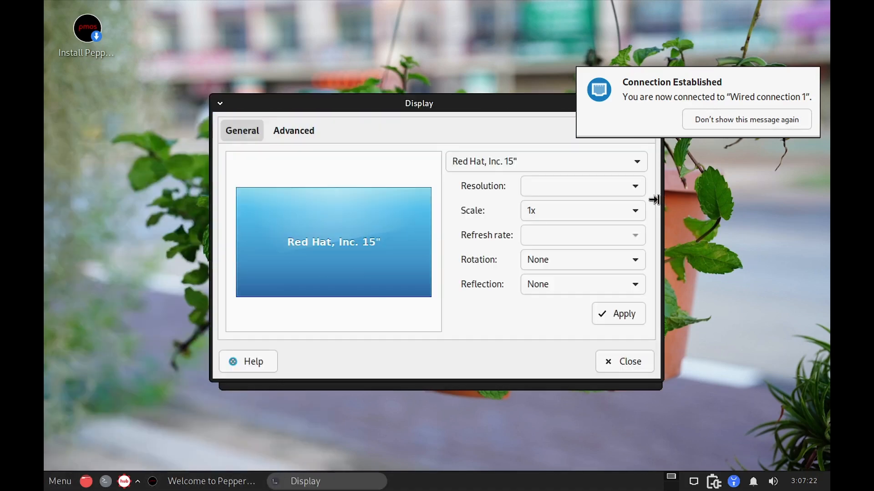
pyautogui.click(605, 190)
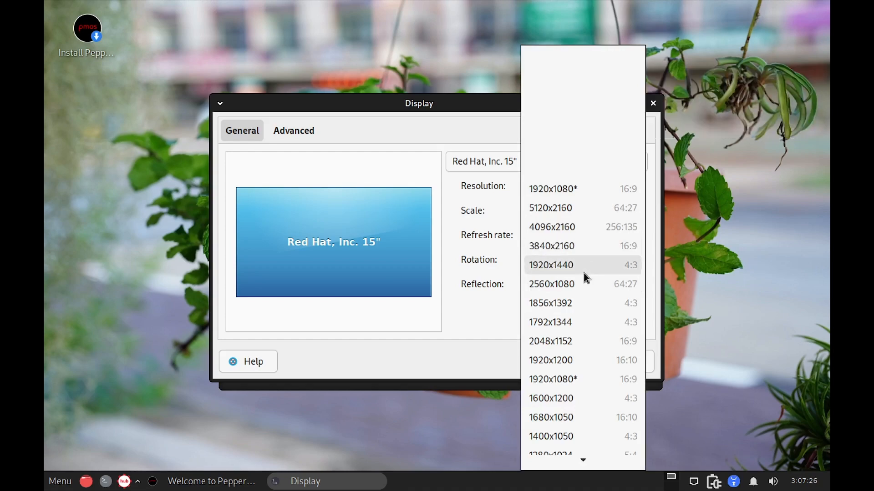
pyautogui.click(586, 376)
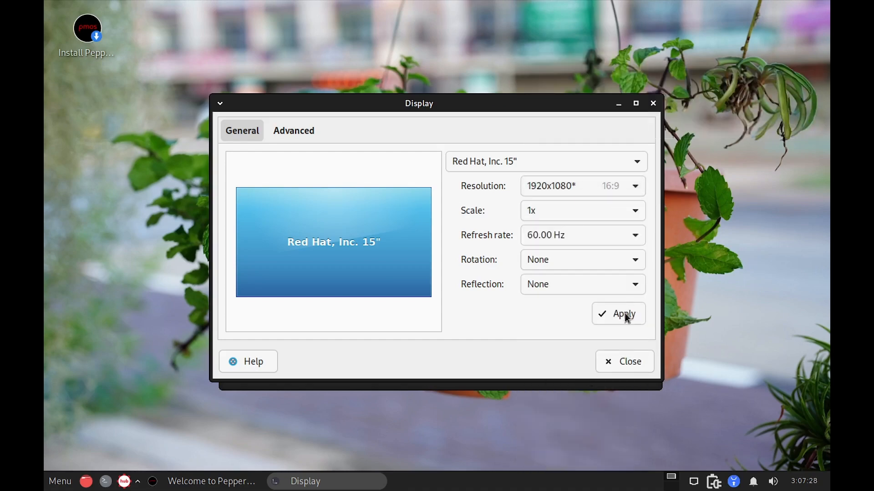
pyautogui.click(627, 306)
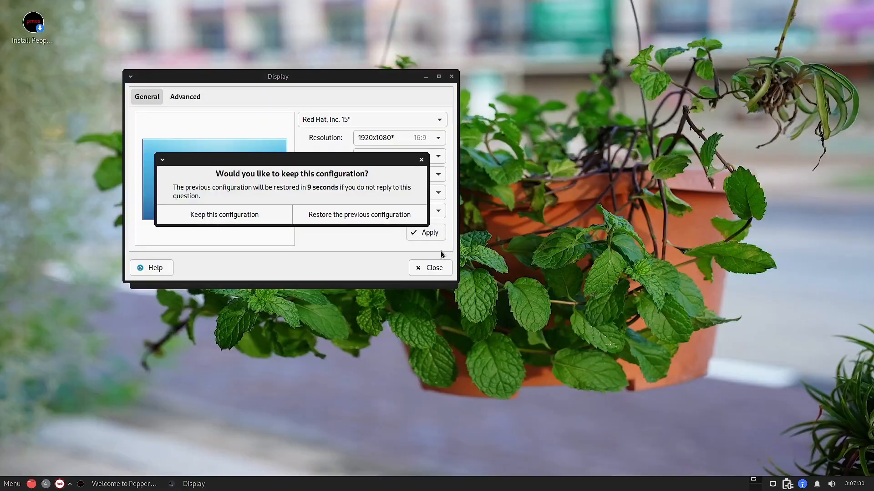
pyautogui.click(247, 215)
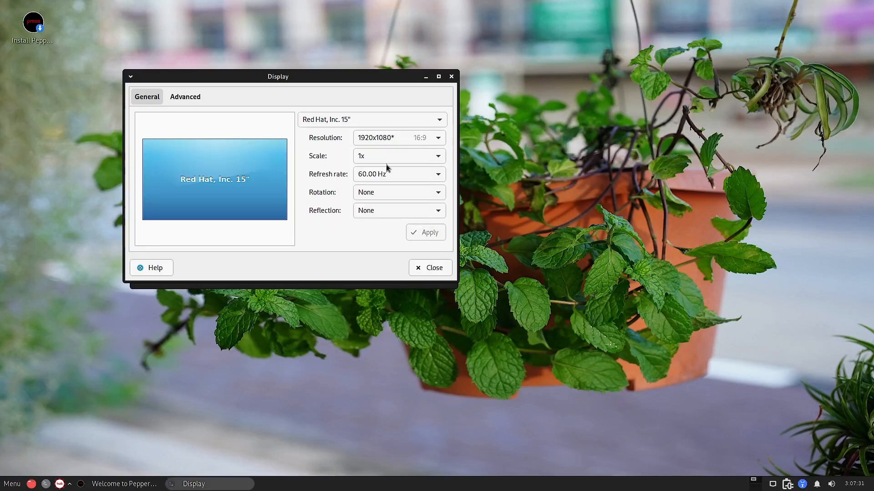
pyautogui.click(452, 77)
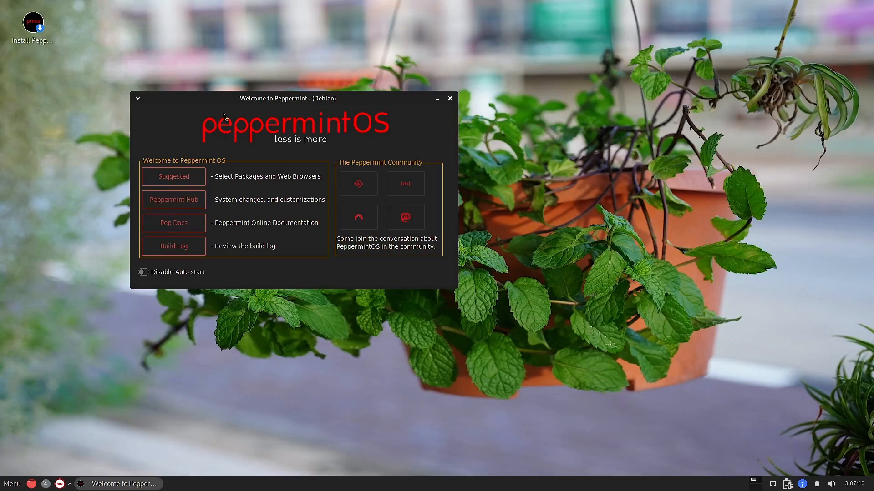
# Move the Welcome window aside and launch the Install Peppermint desktop icon
pyautogui.moveTo(285, 101); pyautogui.dragTo(551, 223)
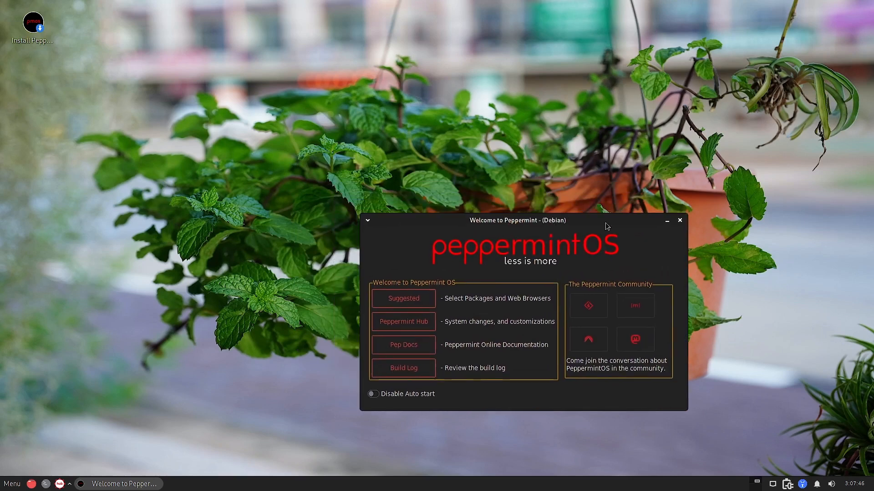
pyautogui.click(28, 35)
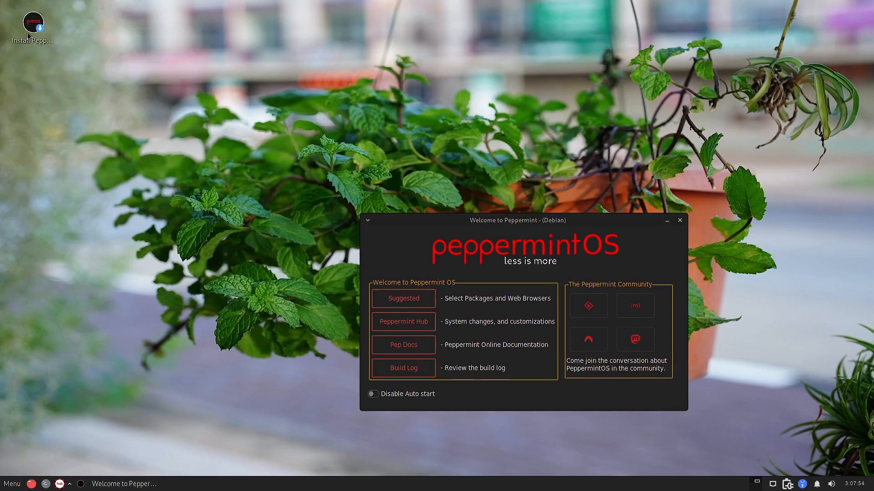
pyautogui.click(36, 26)
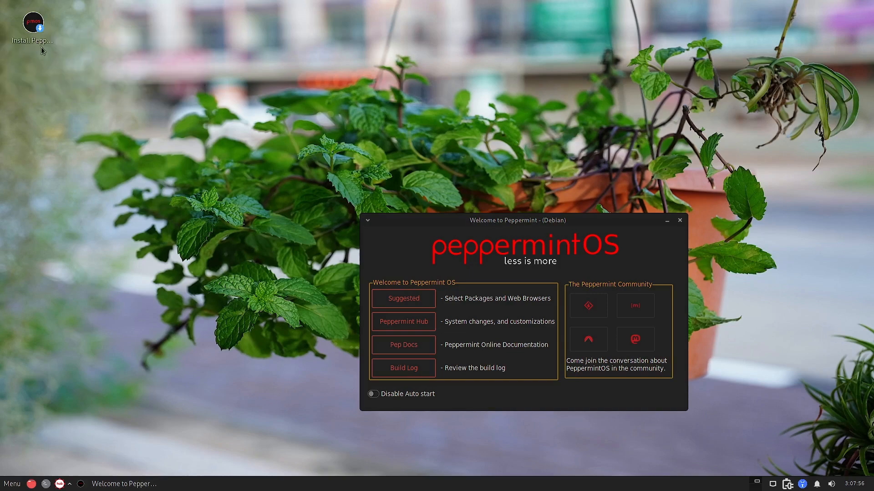
pyautogui.doubleClick(35, 24)
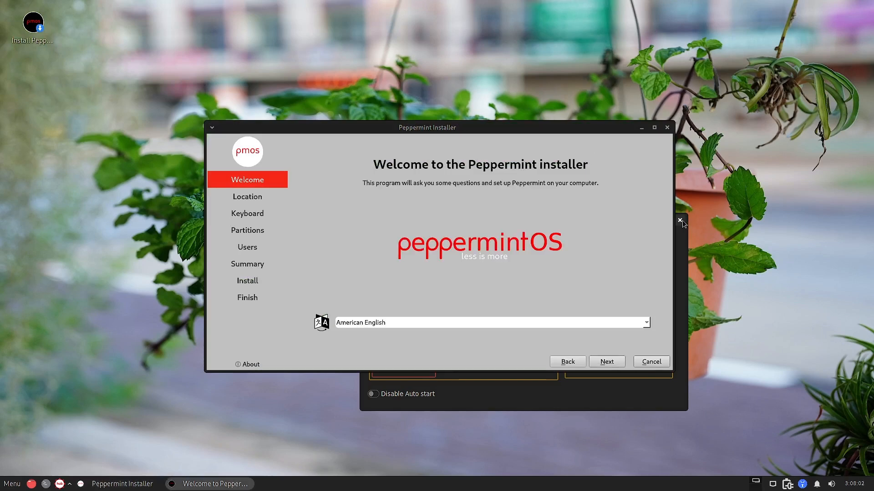
# Close the Welcome window and pass the installer welcome, keeping the Asia/Kolkata location
pyautogui.click(682, 222)
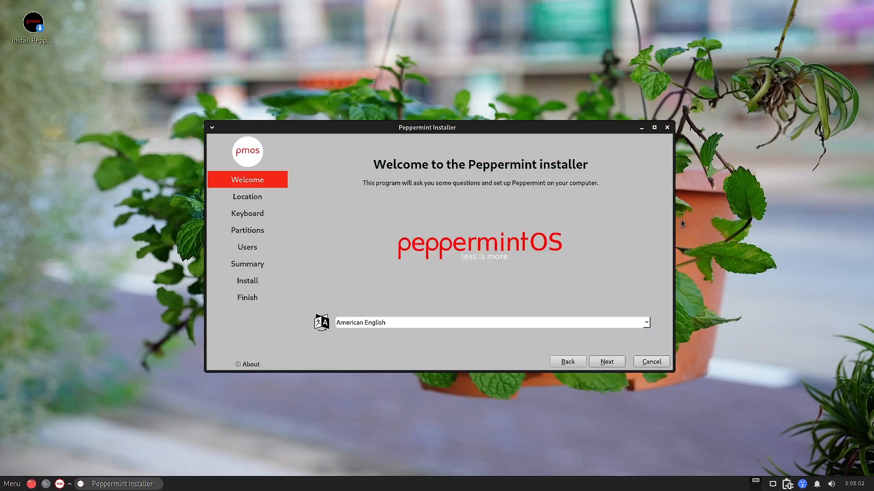
pyautogui.click(617, 363)
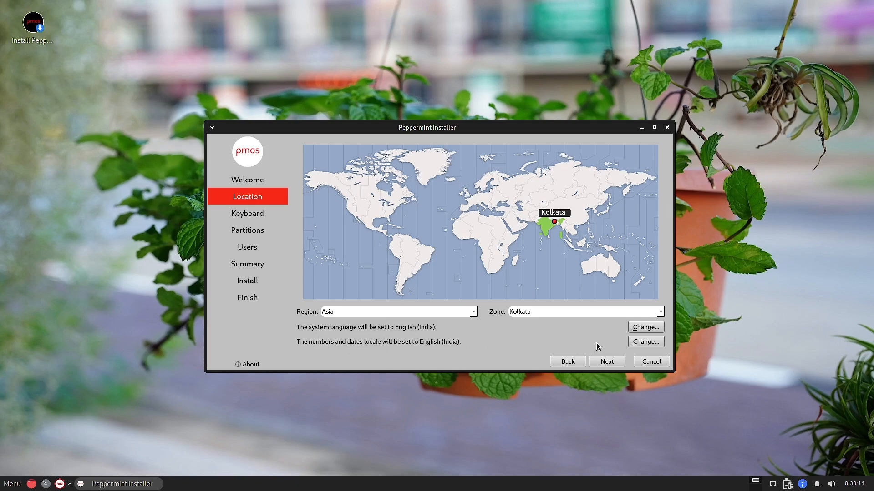
pyautogui.click(602, 360)
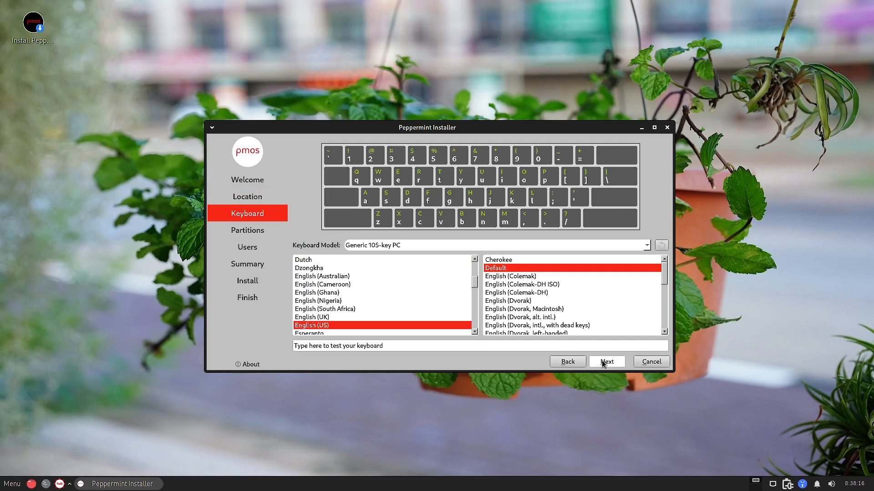
# Set the keyboard to Indian, English (India, with rupee) and continue to partitioning
pyautogui.scroll(-3, 347, 309)
pyautogui.scroll(-3, 347, 308)
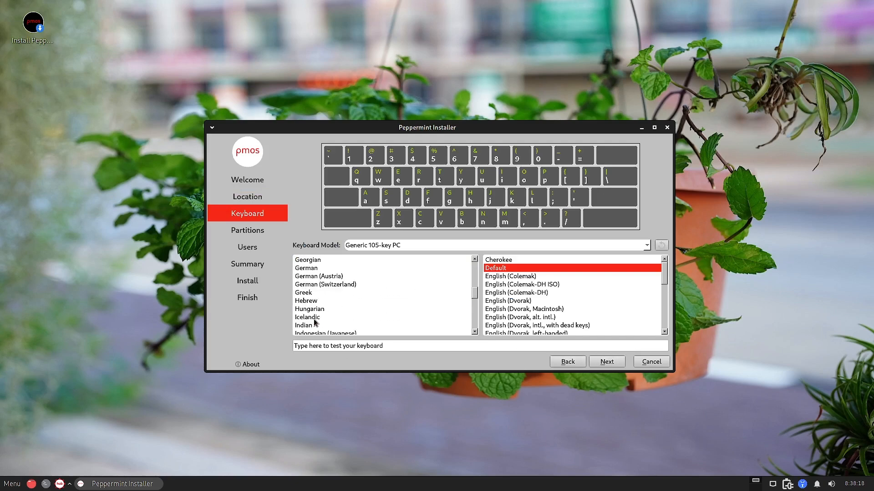
pyautogui.click(342, 325)
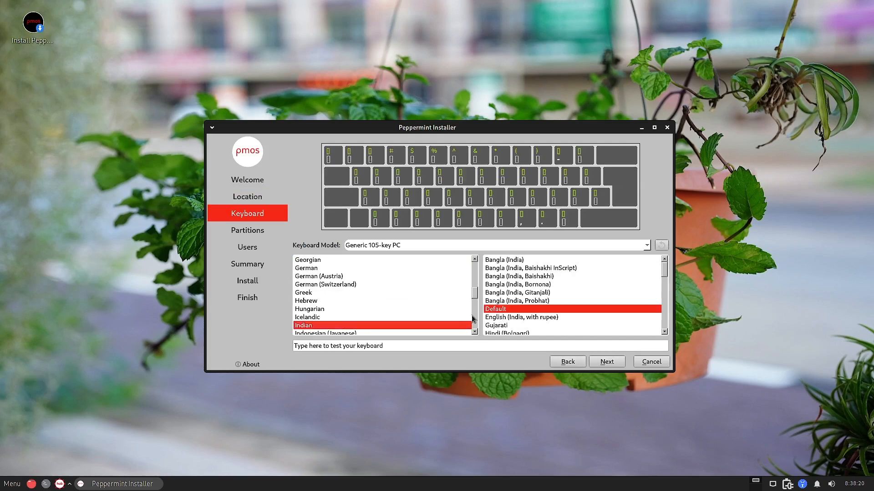
pyautogui.click(545, 318)
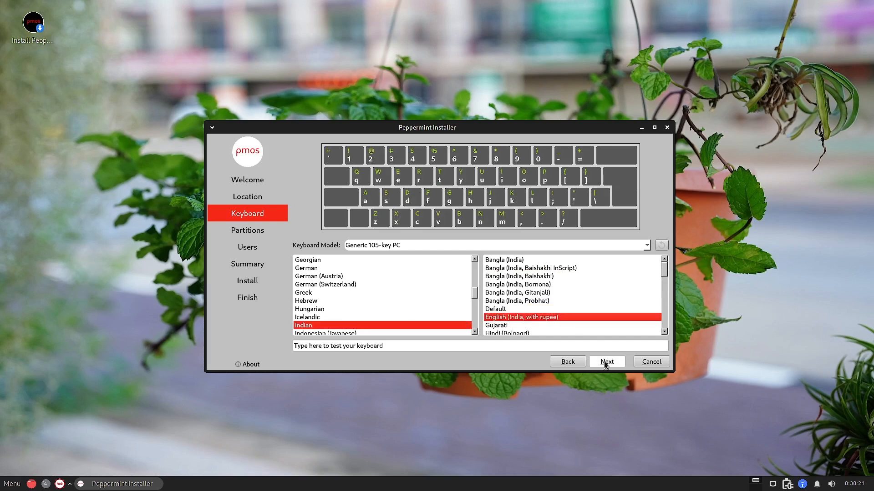
pyautogui.click(604, 362)
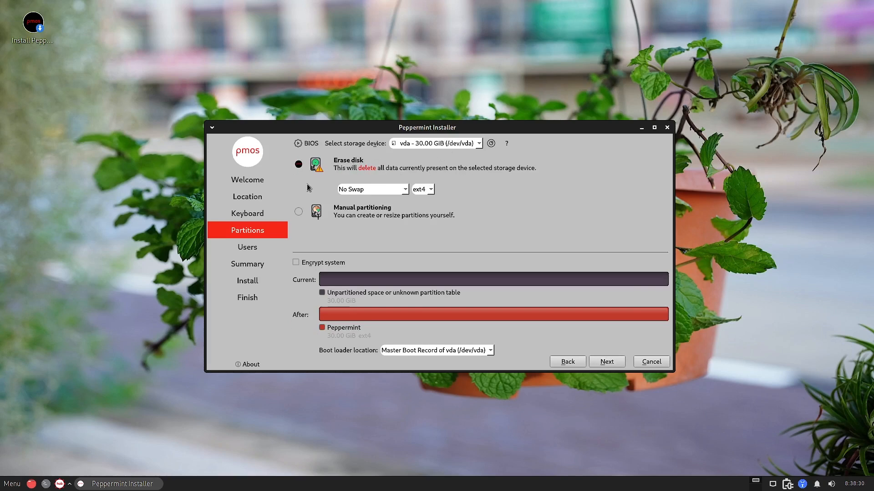
# Erase the disk with 'Swap (with Hibernate)' and the f2fs filesystem, then continue
pyautogui.click(405, 190)
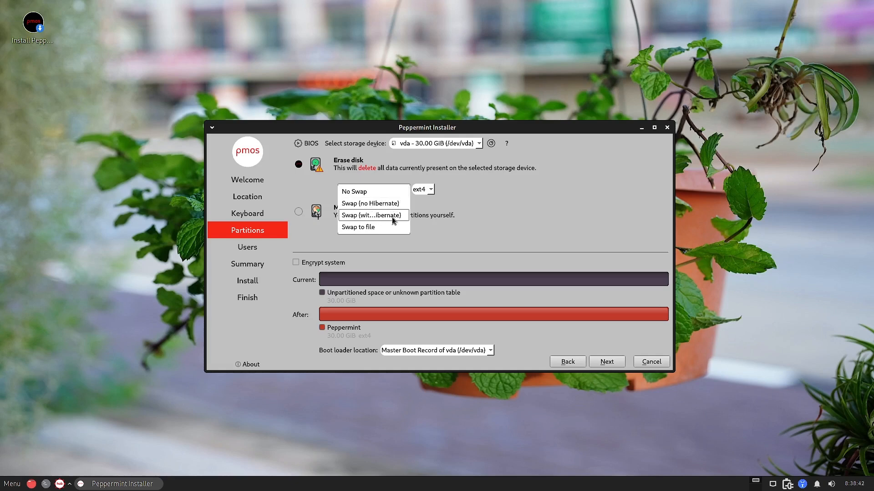
pyautogui.click(431, 191)
pyautogui.click(432, 192)
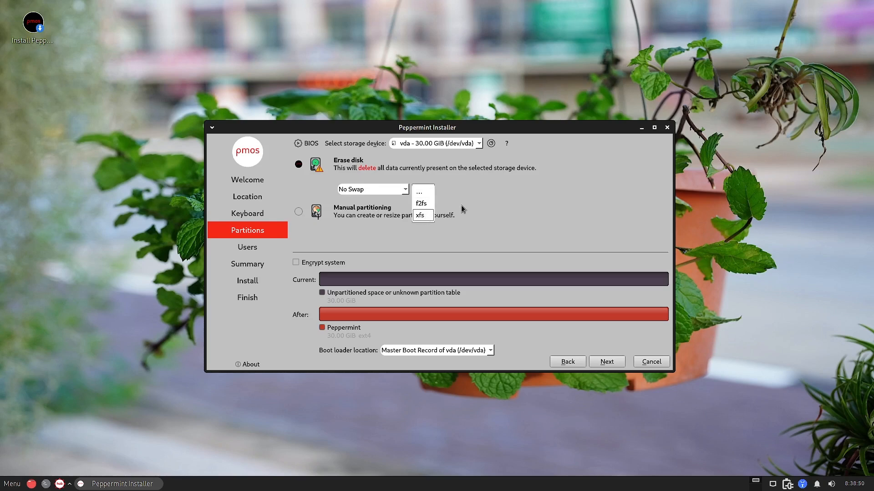
pyautogui.click(516, 189)
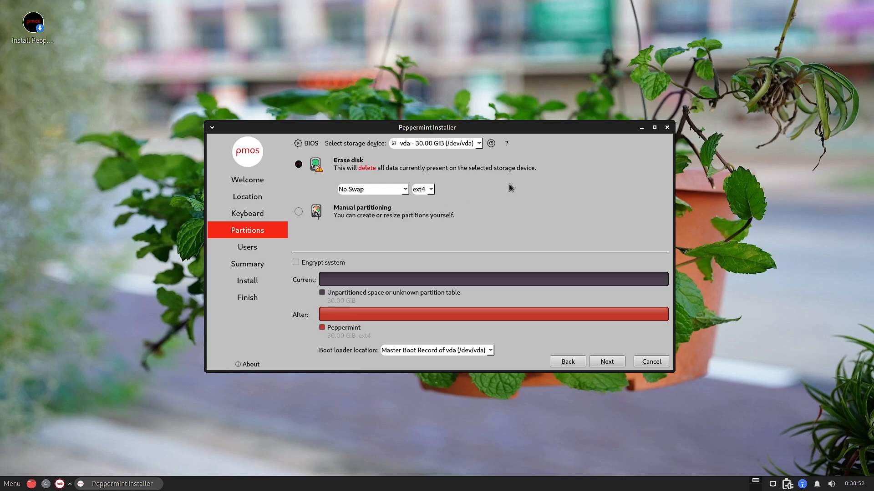
pyautogui.click(405, 192)
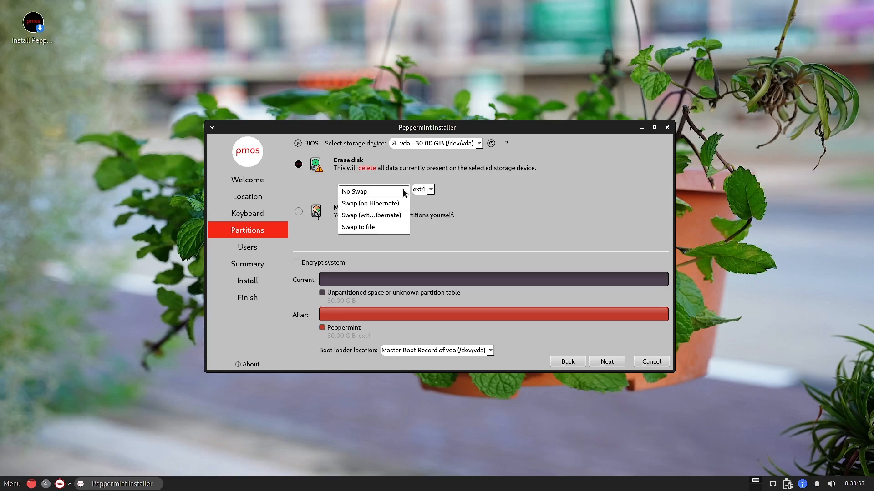
pyautogui.click(369, 217)
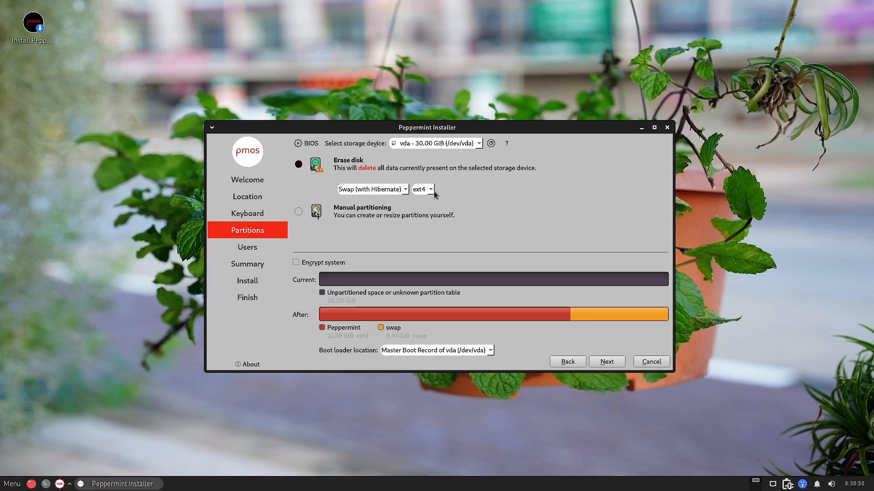
pyautogui.click(430, 193)
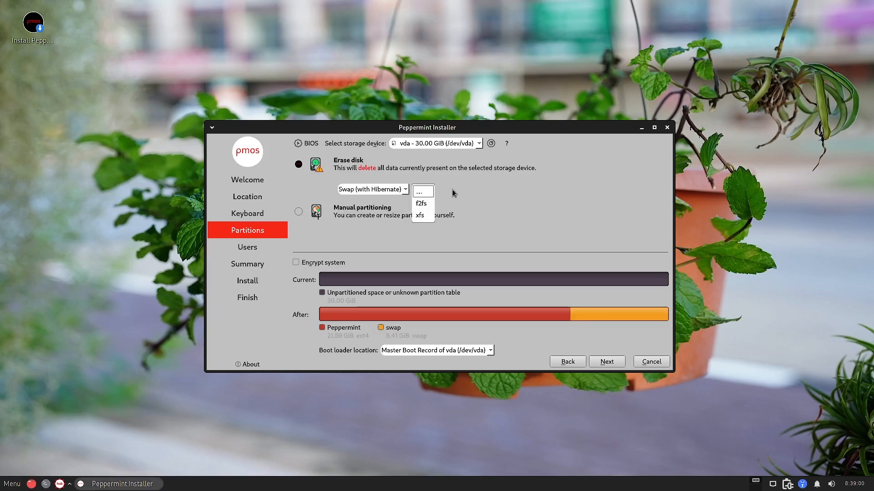
pyautogui.click(430, 204)
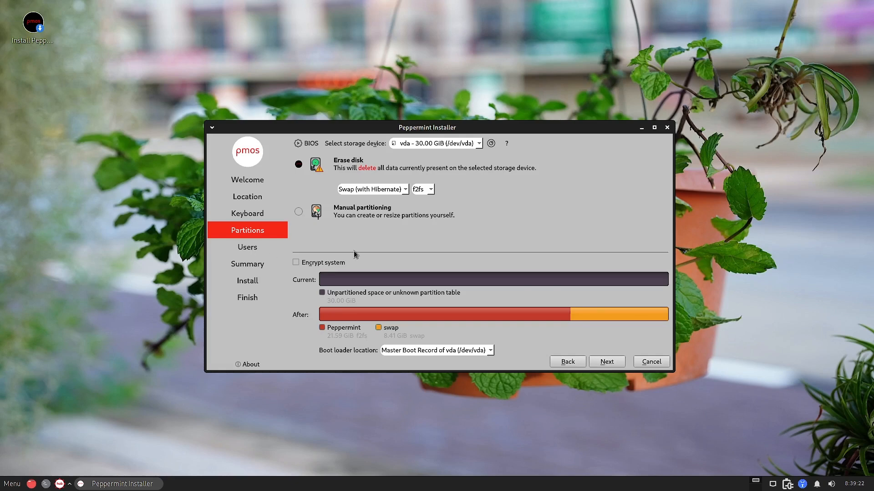
pyautogui.click(605, 363)
# Enter the user's name and remove the hardware suffix from the computer name
pyautogui.write('sam')
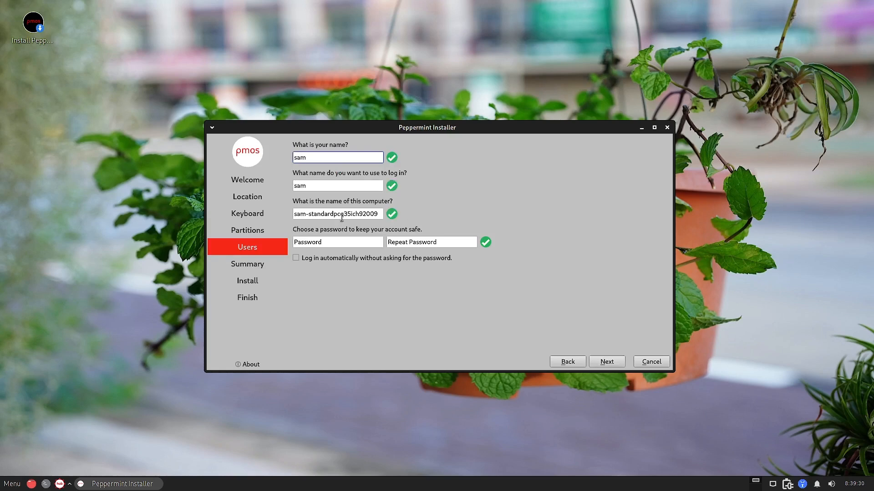
pyautogui.moveTo(340, 215); pyautogui.dragTo(391, 219)
pyautogui.press('BackSpace')
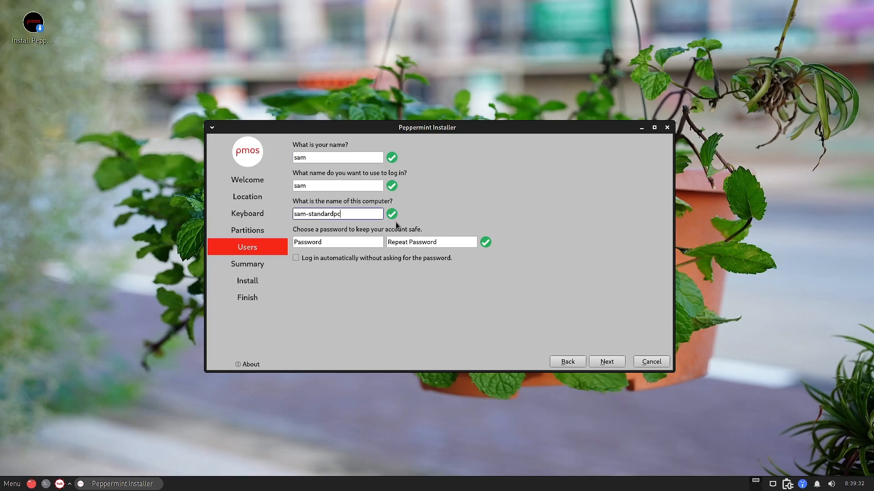
# Enter and confirm the account password, then continue to the installation Summary
pyautogui.click(342, 245)
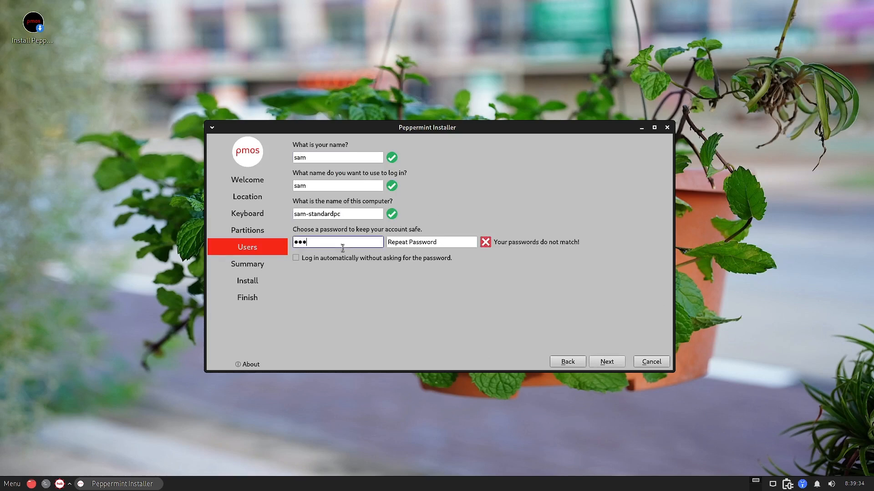
pyautogui.click(410, 240)
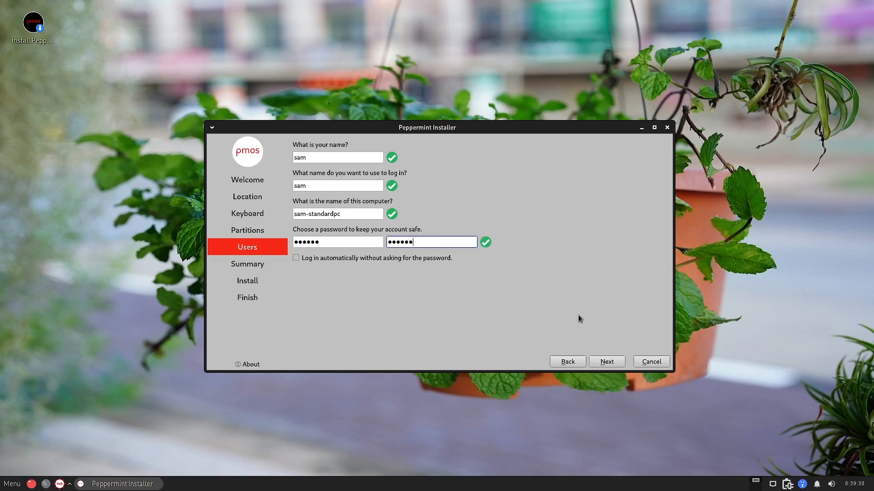
pyautogui.click(603, 361)
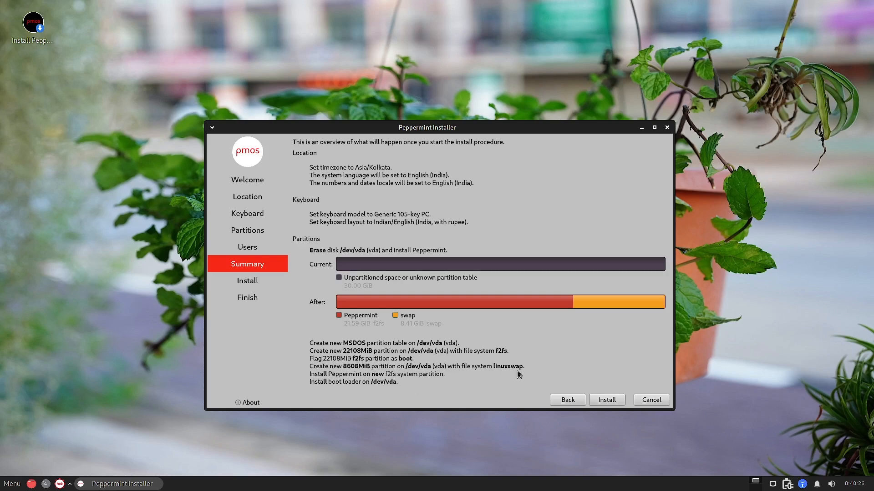
# Start installing PeppermintOS onto /dev/vda with the summarized partition settings
pyautogui.click(606, 400)
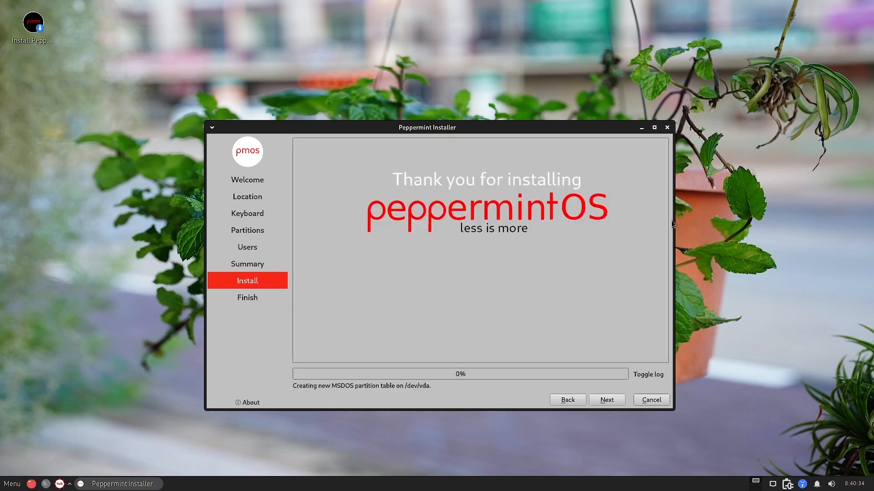